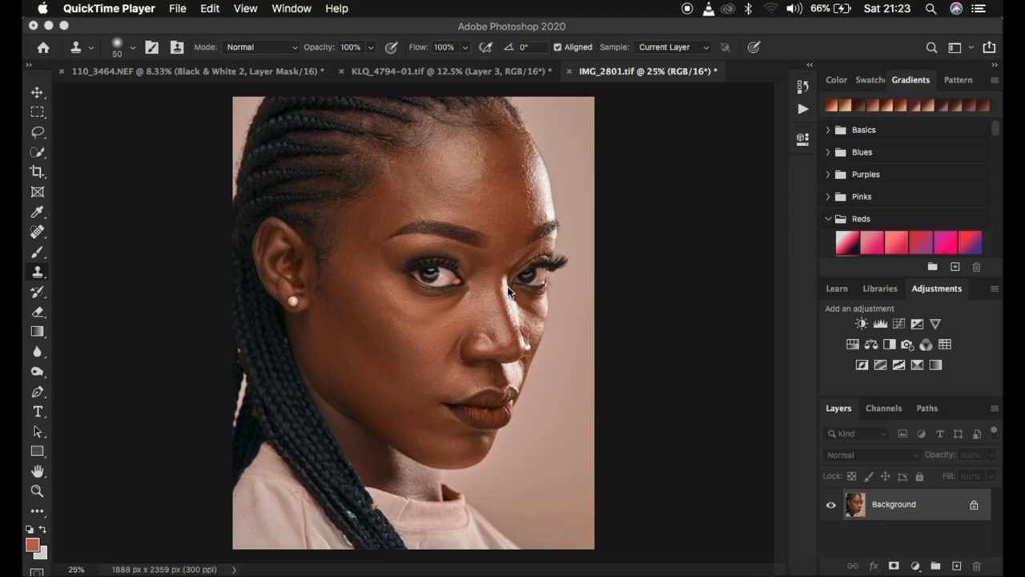
- Duplicate the Background layer twice
left_click(930, 513)
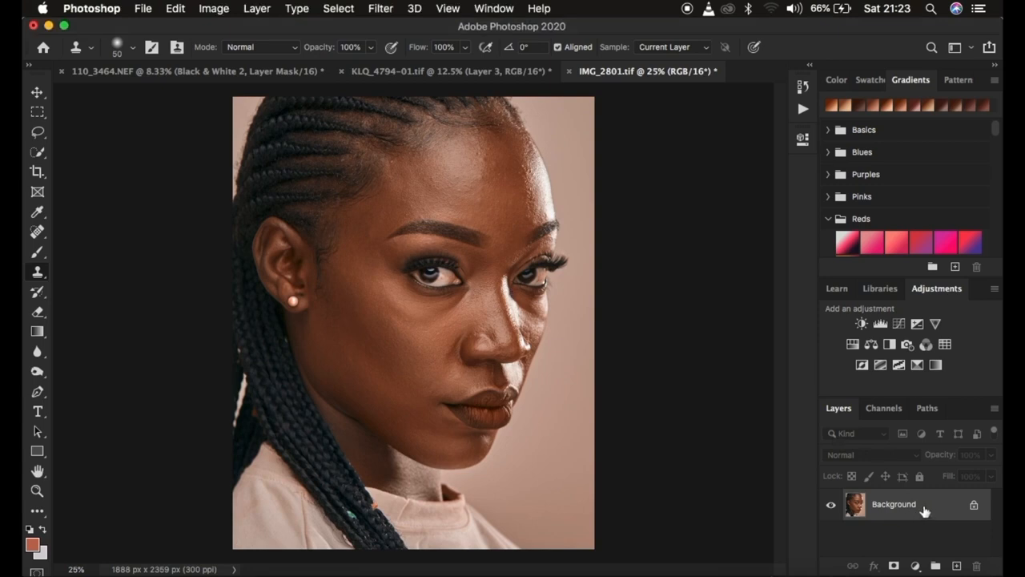
key("super+j")
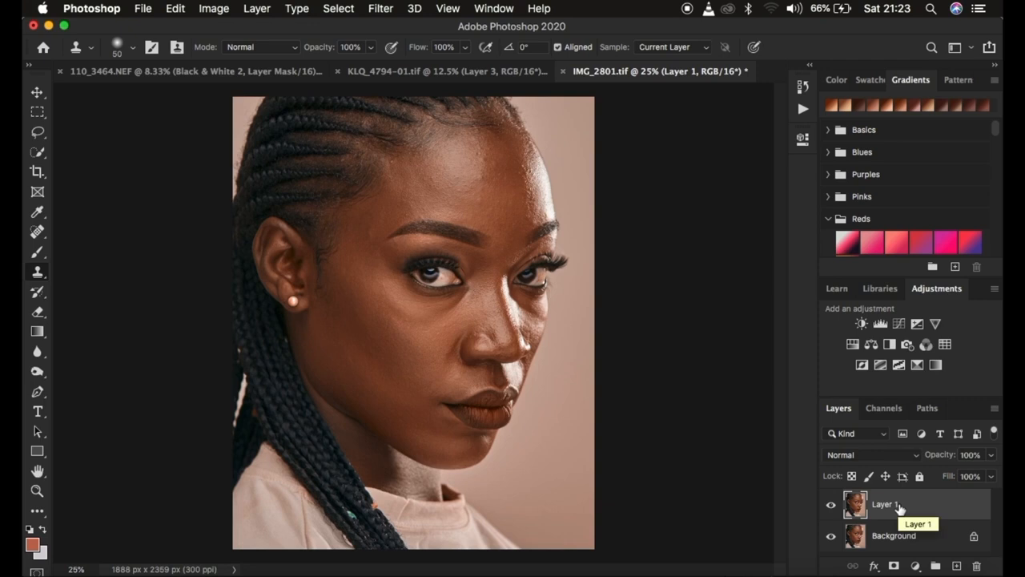
key("super+j")
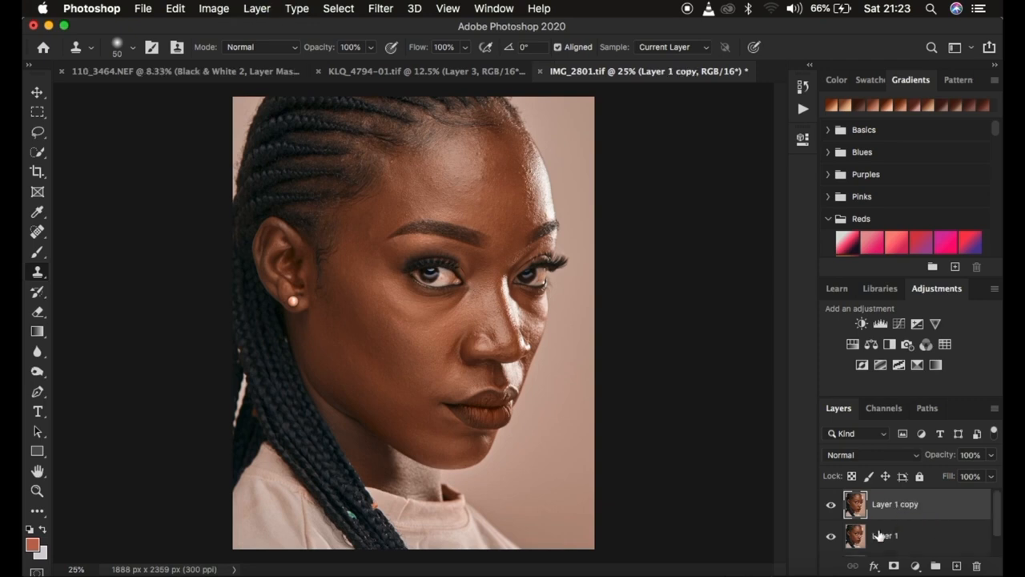
- Rename the lower duplicate layer "low freq" and the upper duplicate "high freq"
double_click(884, 536)
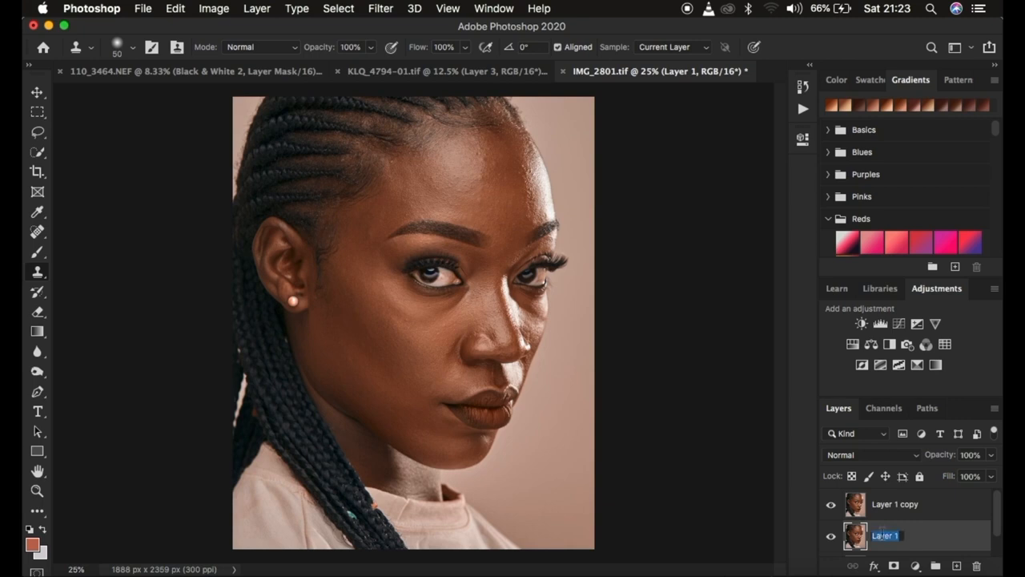
type("low freq")
key("Return")
double_click(891, 504)
type("h")
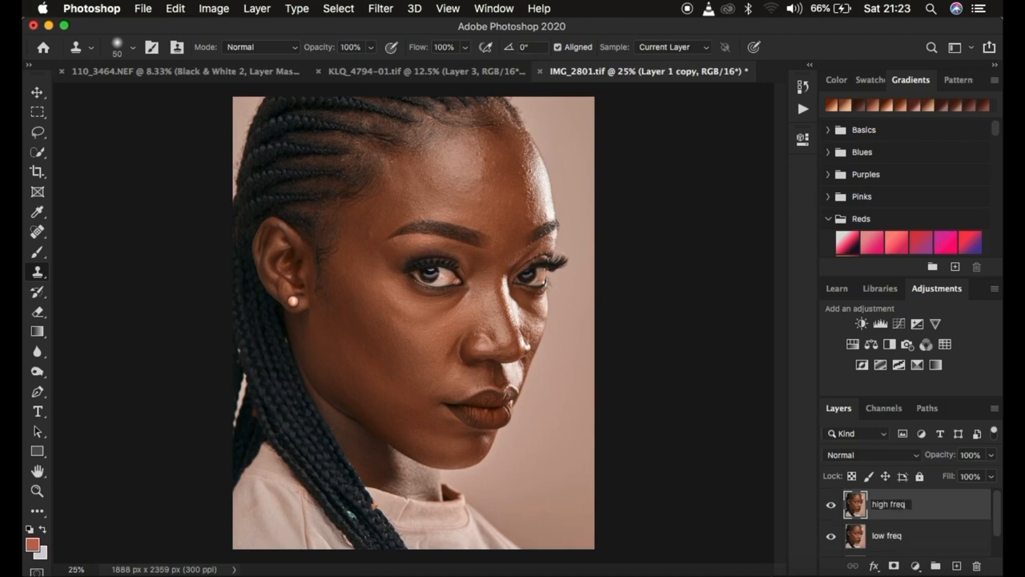
key("Return")
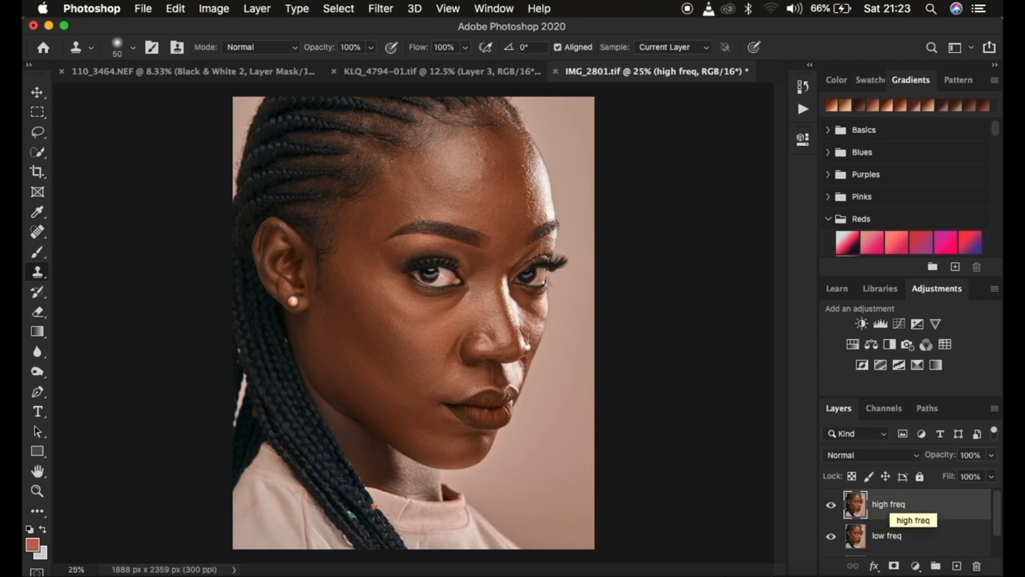
- Hide the high freq layer and open the Gaussian Blur filter for the low freq layer
left_click(913, 545)
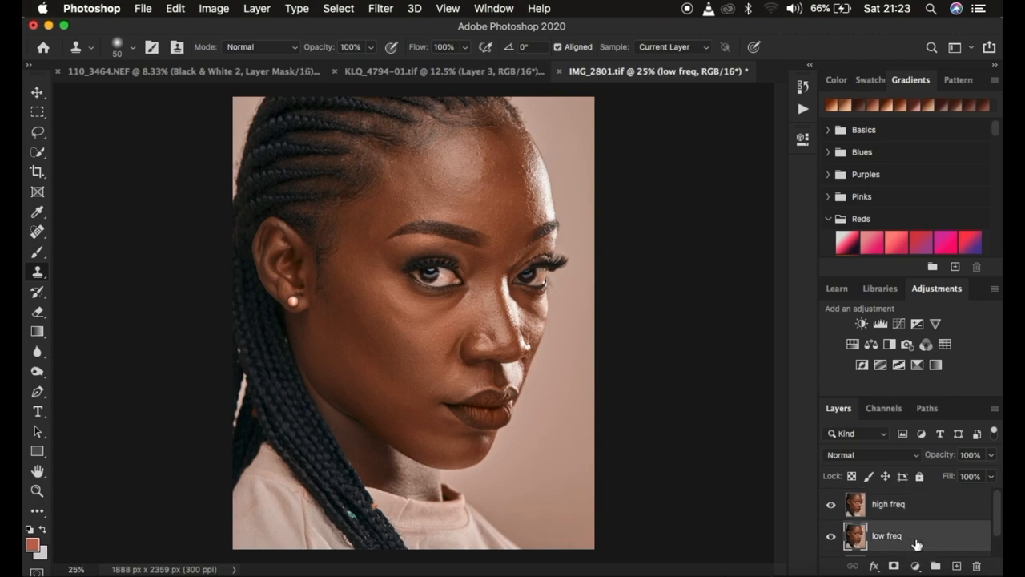
left_click(830, 504)
left_click(382, 8)
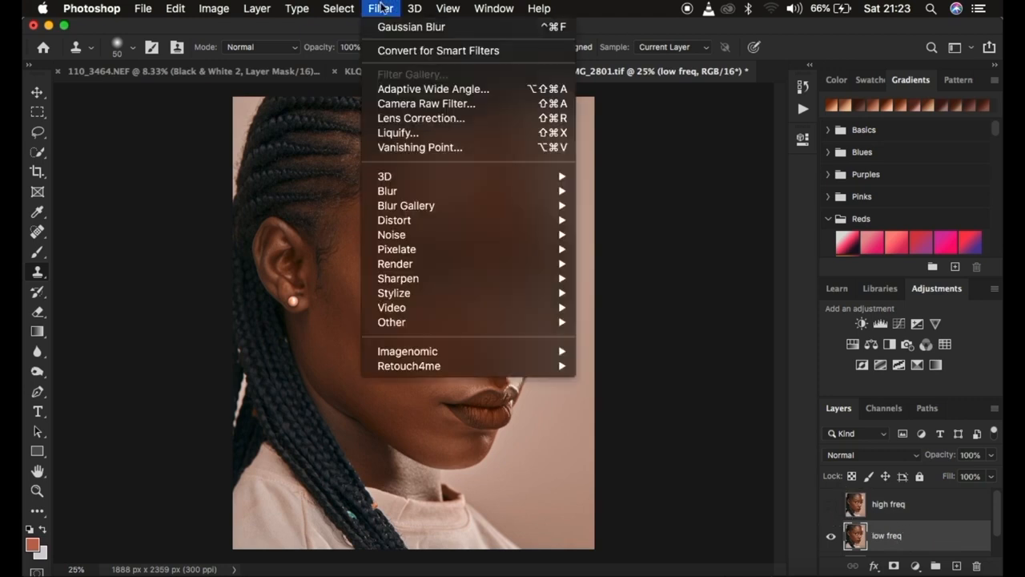
mouse_move(413, 192)
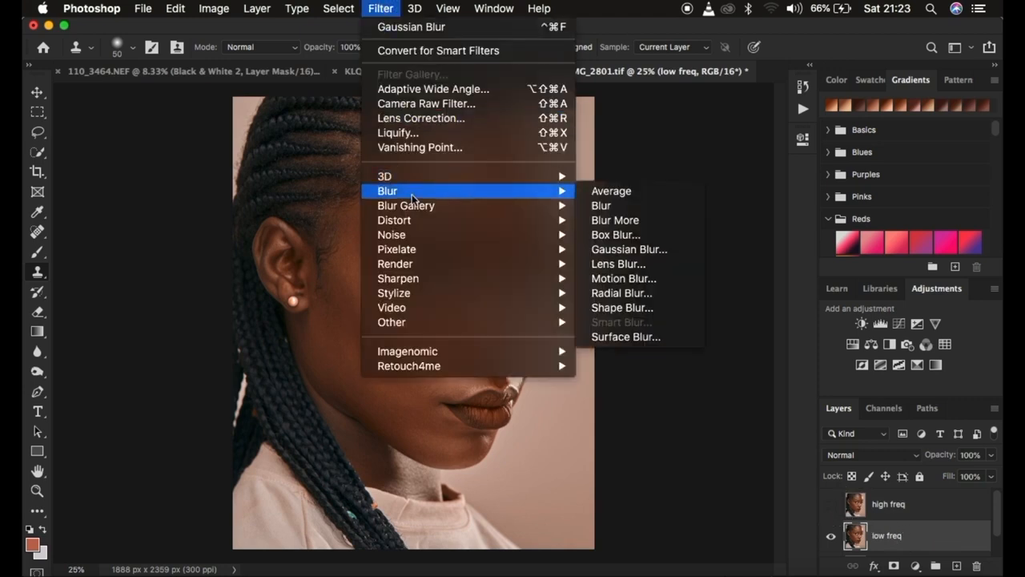
left_click(633, 249)
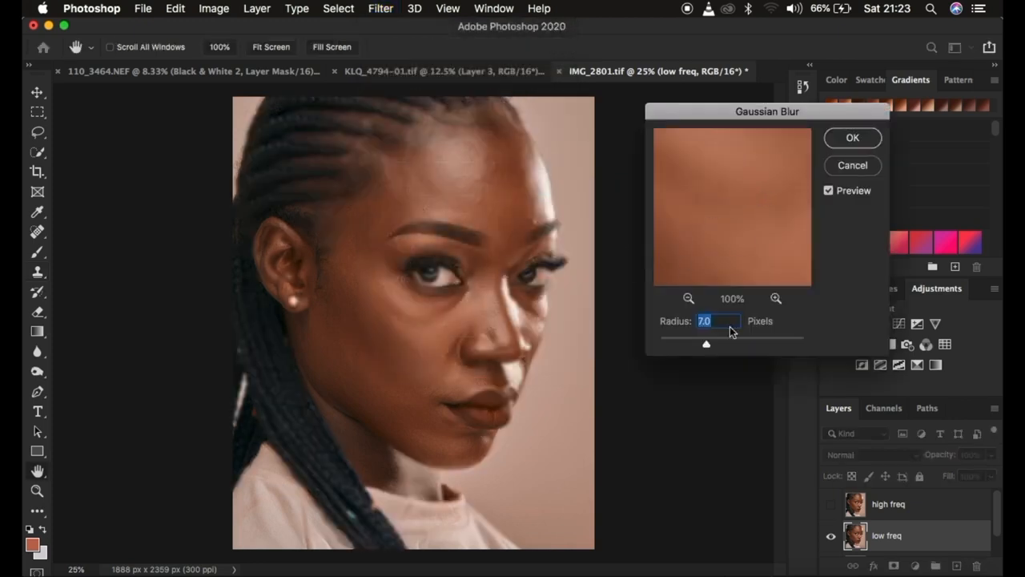
- Lower the blur radius to 0.1 pixels and examine the forehead skin texture in the filter preview at 50%
left_click_drag(706, 344, 595, 327)
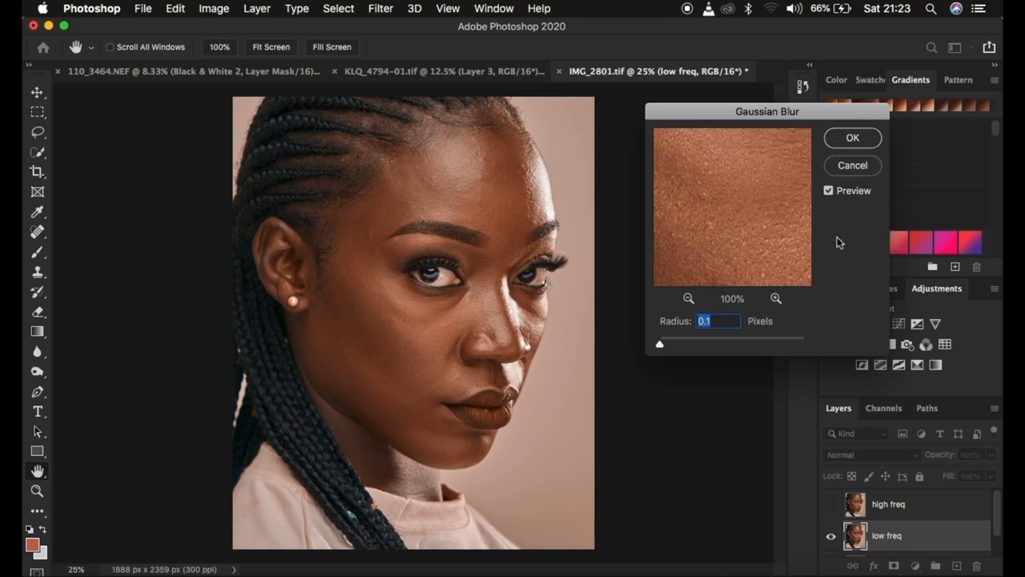
left_click(688, 298)
left_click(688, 298)
left_click(688, 298)
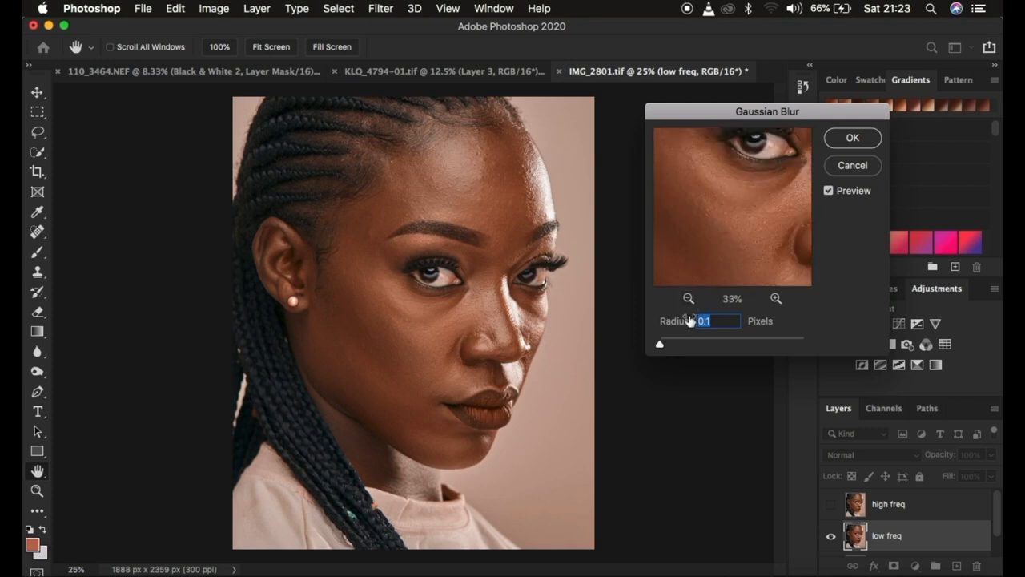
left_click(688, 298)
left_click(689, 298)
left_click_drag(756, 187, 700, 274)
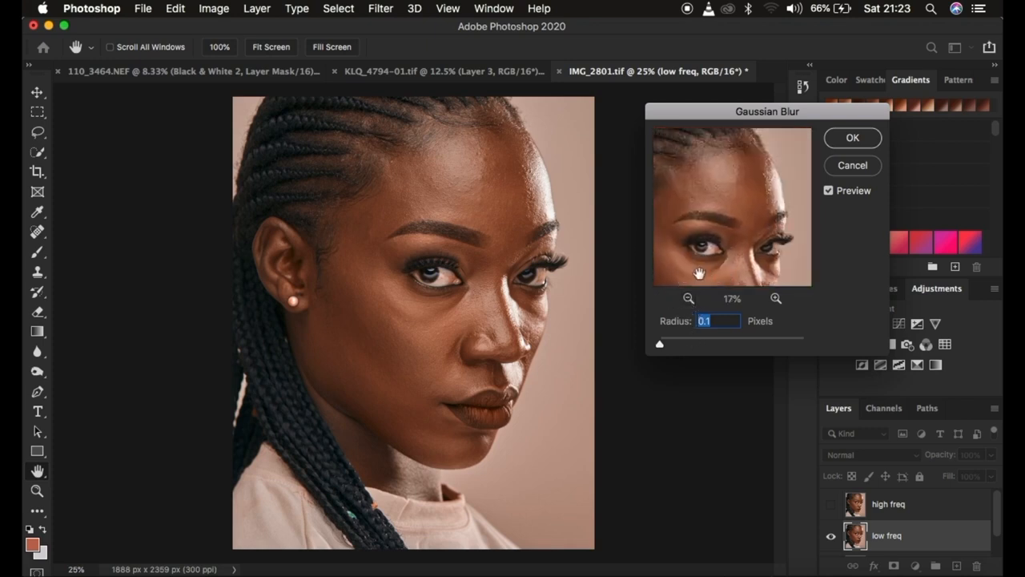
left_click(775, 298)
left_click(776, 298)
left_click(775, 298)
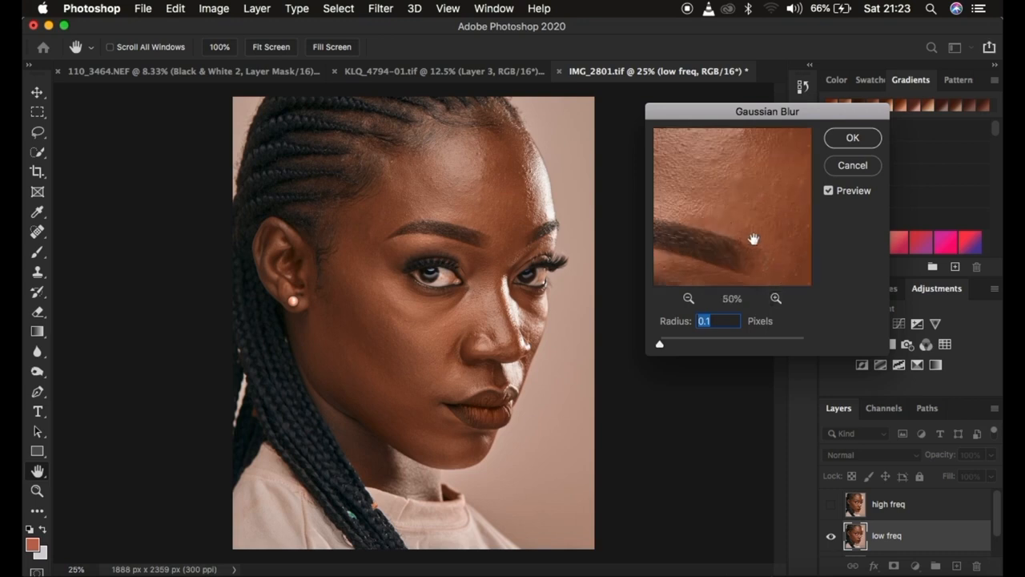
left_click_drag(737, 229, 696, 233)
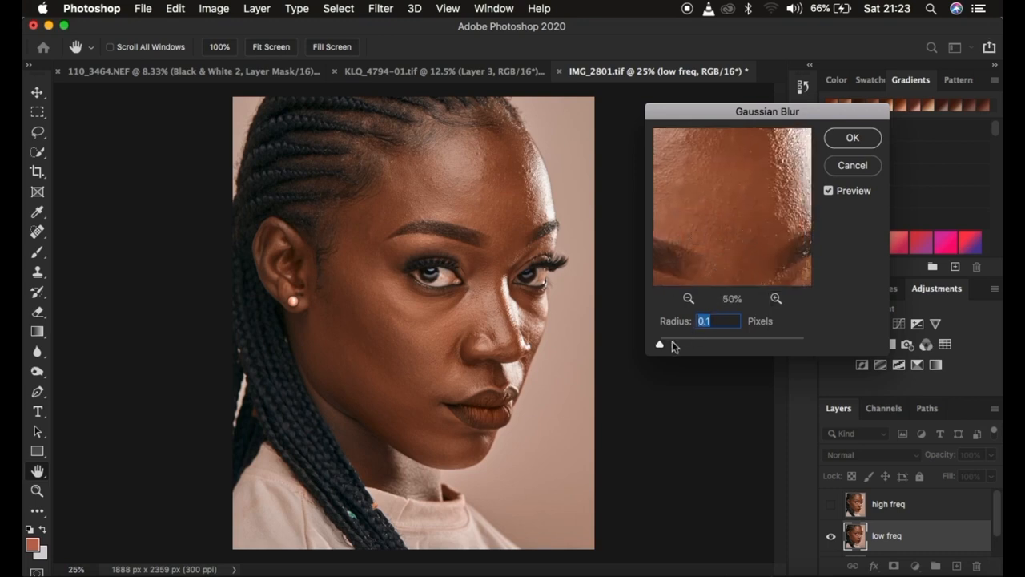
- Apply the Gaussian Blur to the low freq layer with a radius of 7.0 pixels
left_click_drag(661, 349, 687, 345)
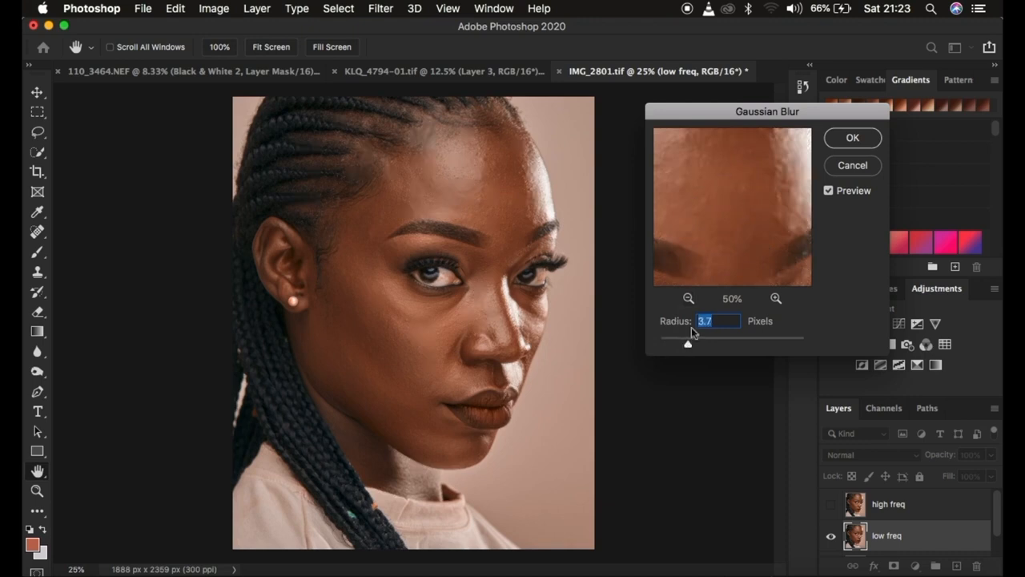
left_click_drag(687, 347, 708, 346)
left_click(695, 346)
left_click(732, 217)
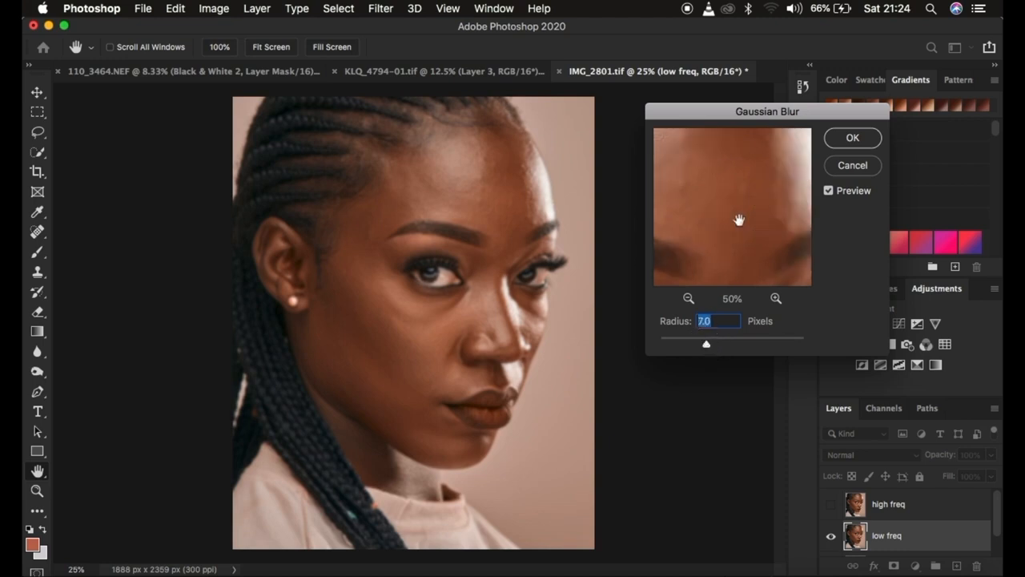
left_click(688, 299)
left_click(688, 299)
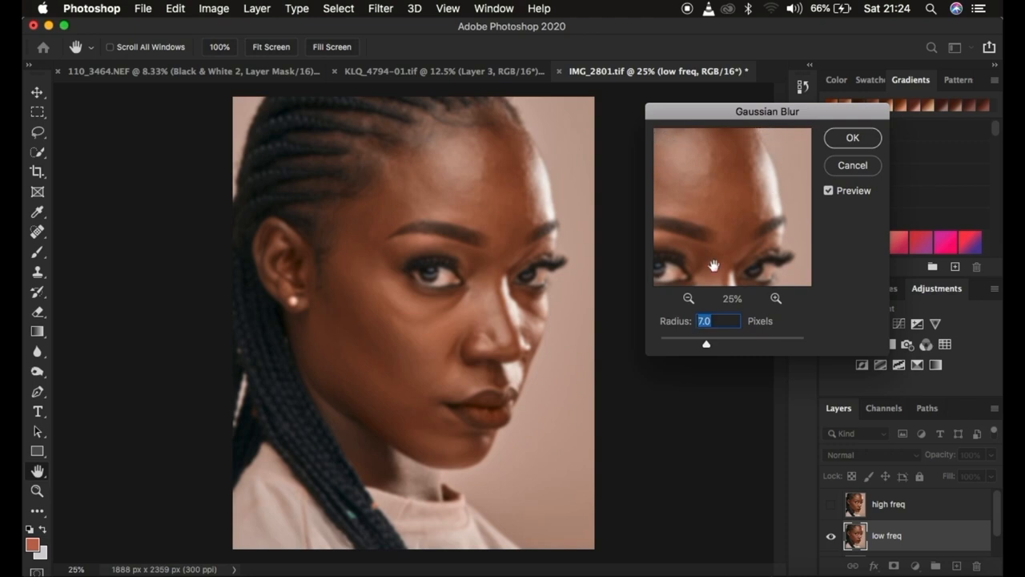
left_click(851, 141)
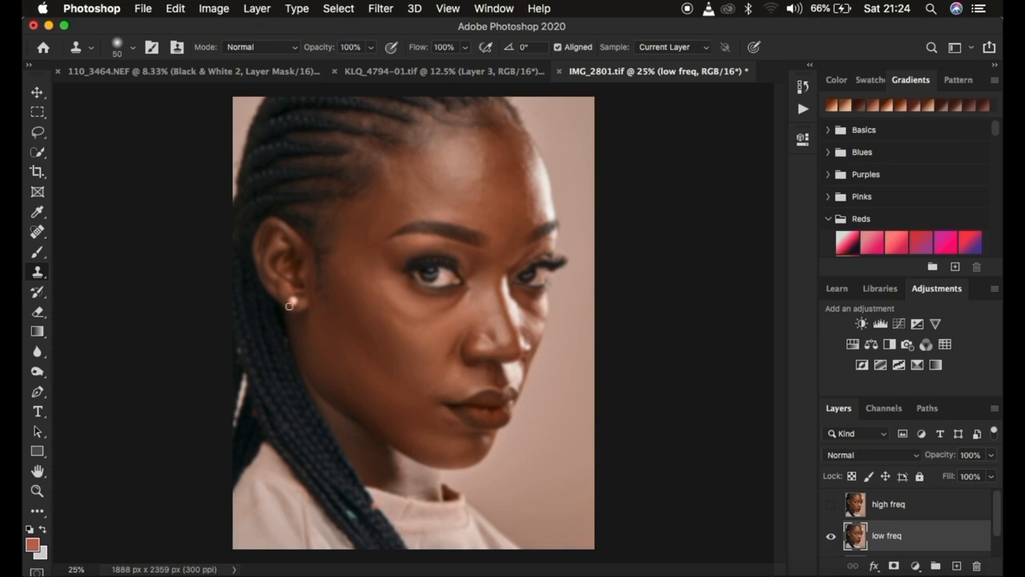
- Select the high freq layer, make it visible again and open Apply Image for it
left_click(914, 515)
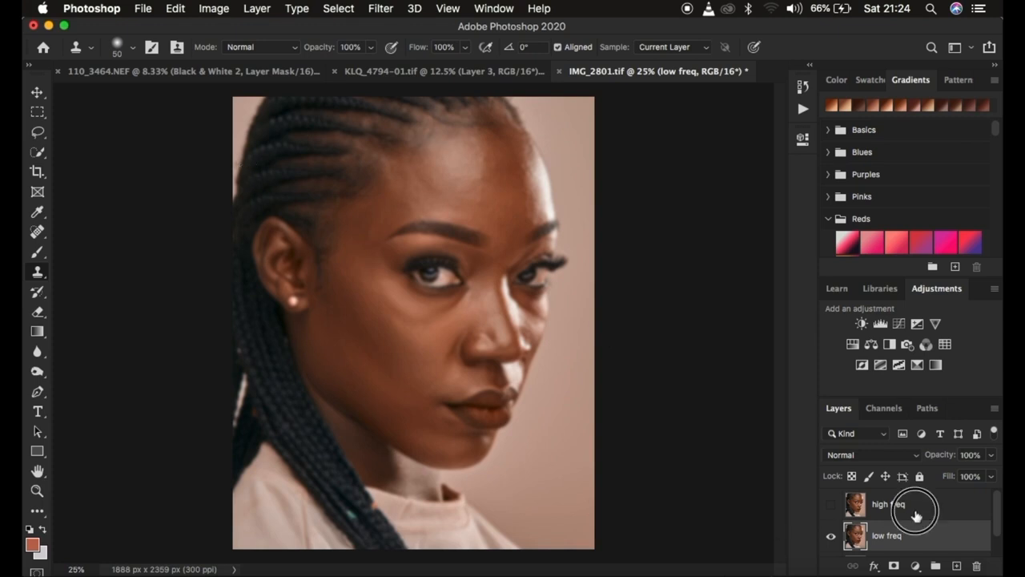
left_click(831, 506)
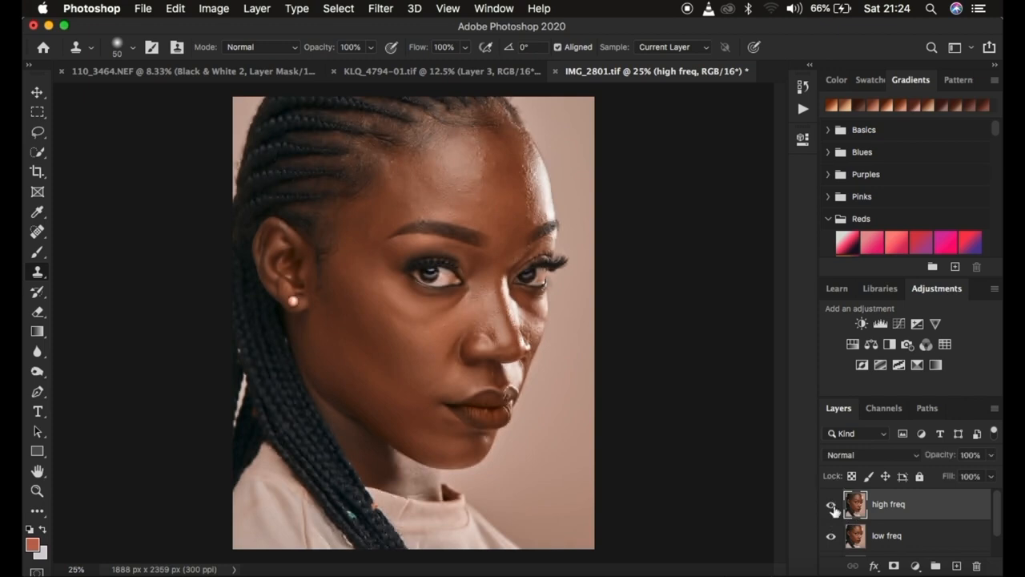
left_click(214, 8)
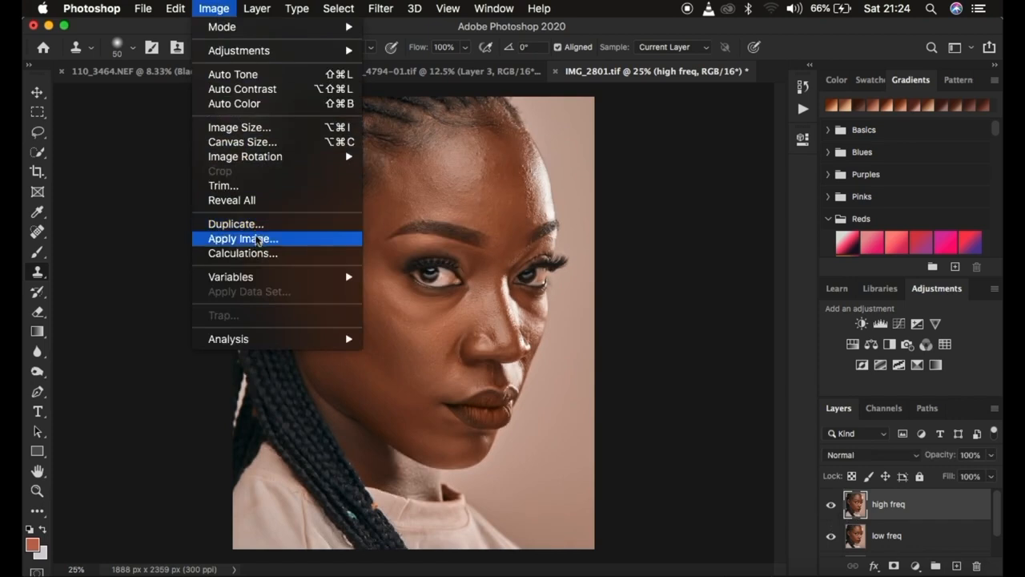
left_click(255, 238)
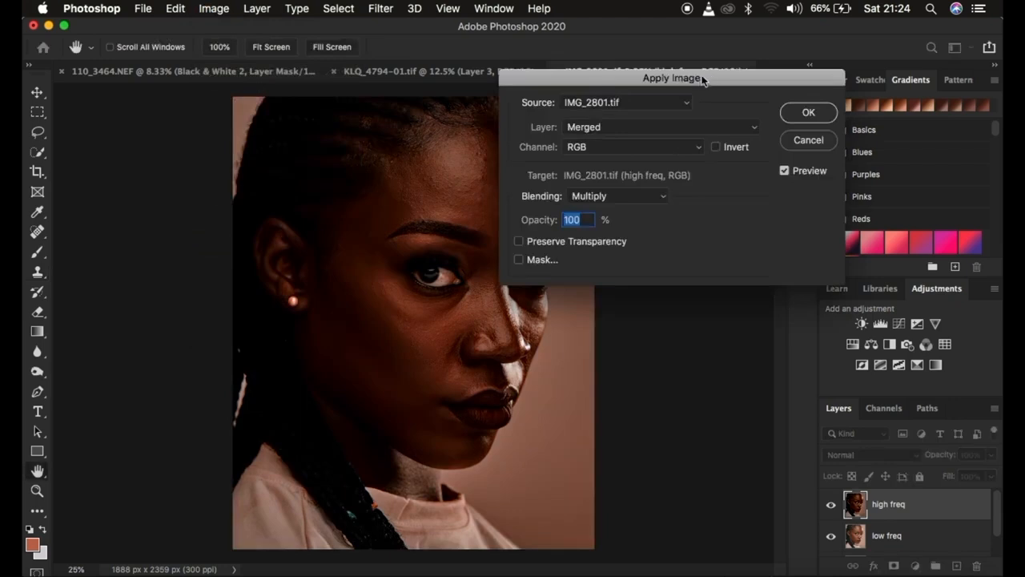
left_click_drag(699, 80, 774, 99)
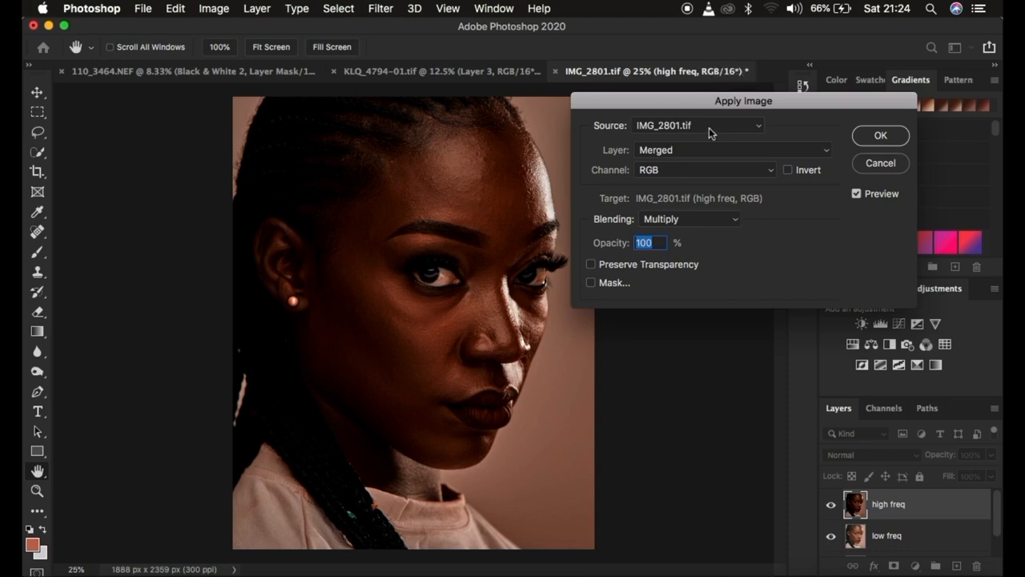
- Set Apply Image to use the low freq layer's RGB channel with Add blending and Invert enabled
left_click(669, 126)
left_click(670, 126)
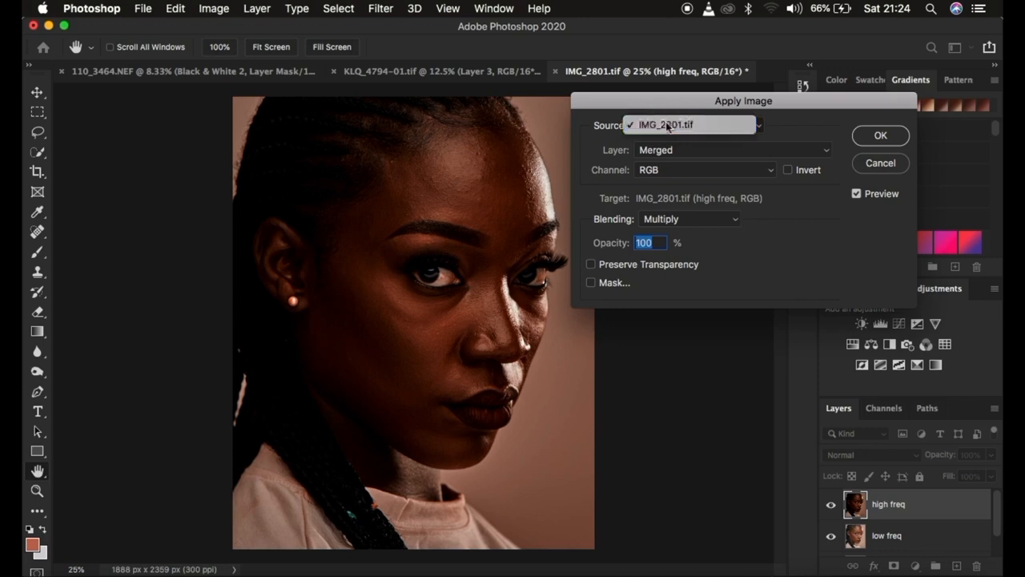
left_click(664, 152)
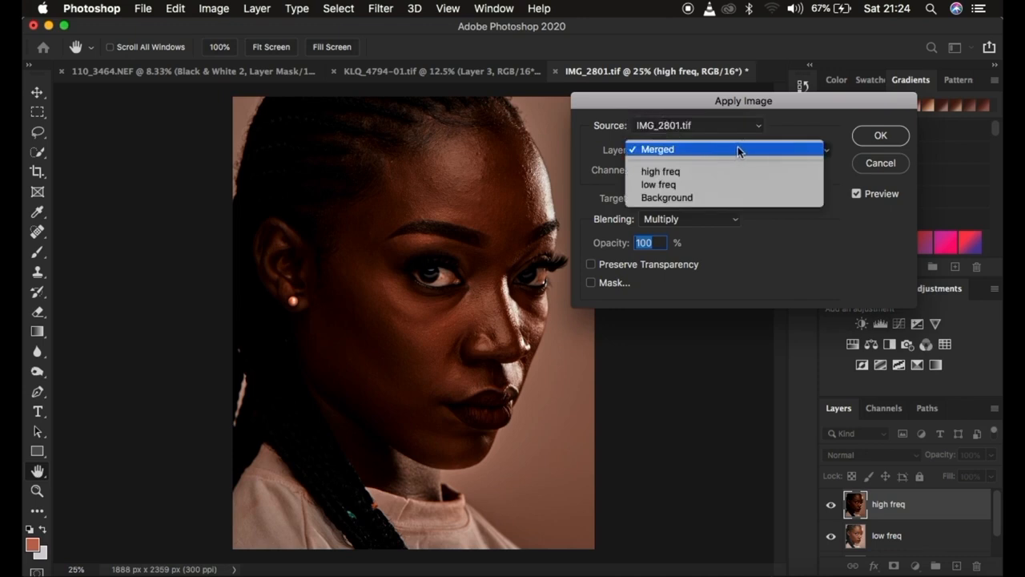
left_click(677, 185)
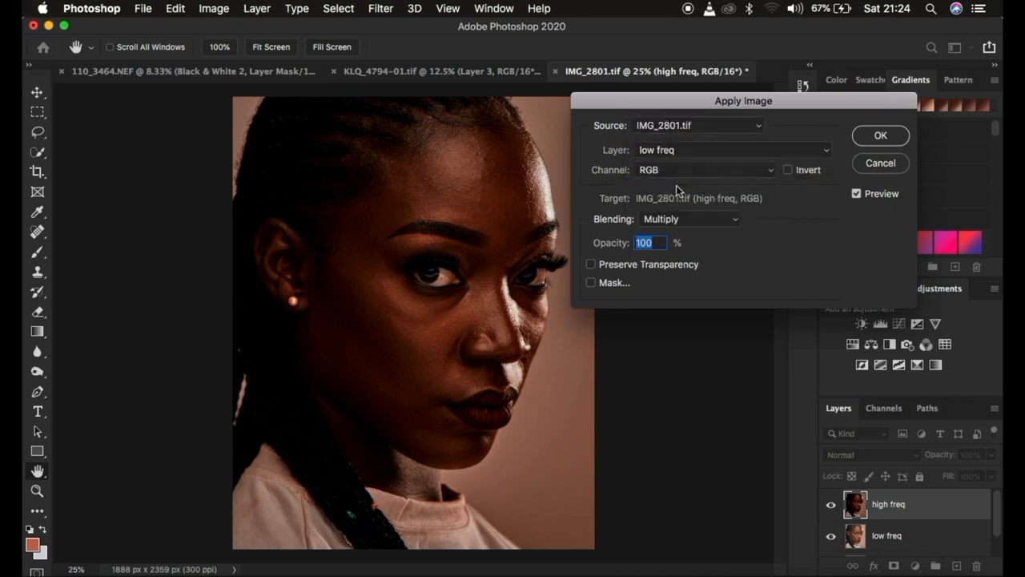
left_click(672, 176)
left_click(670, 170)
left_click(696, 221)
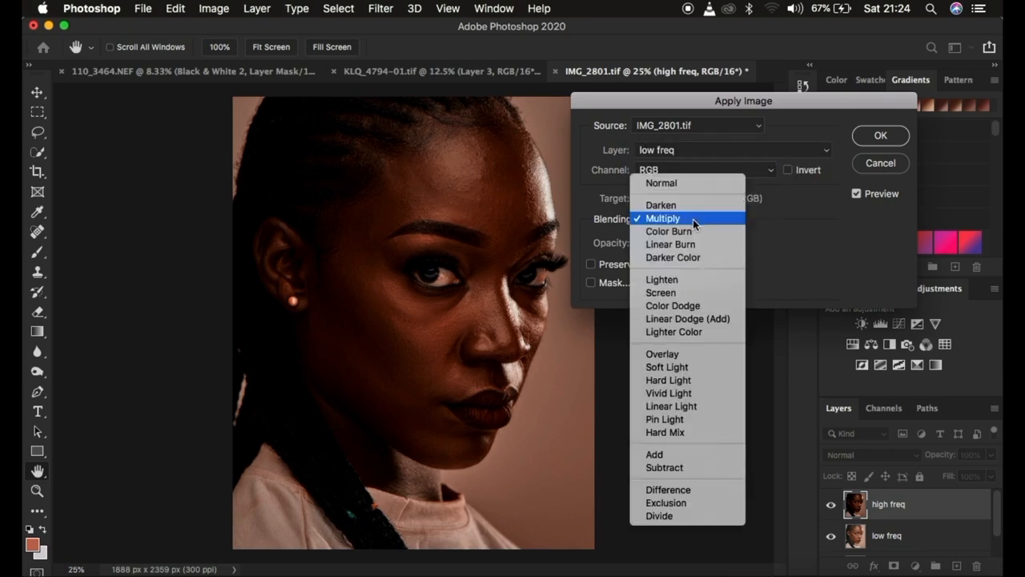
left_click(665, 454)
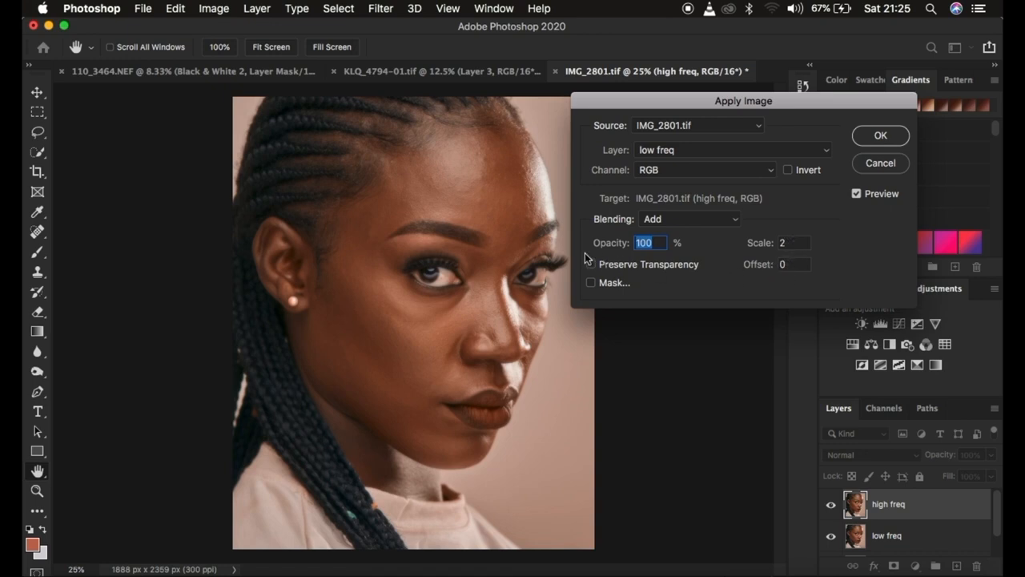
left_click(788, 171)
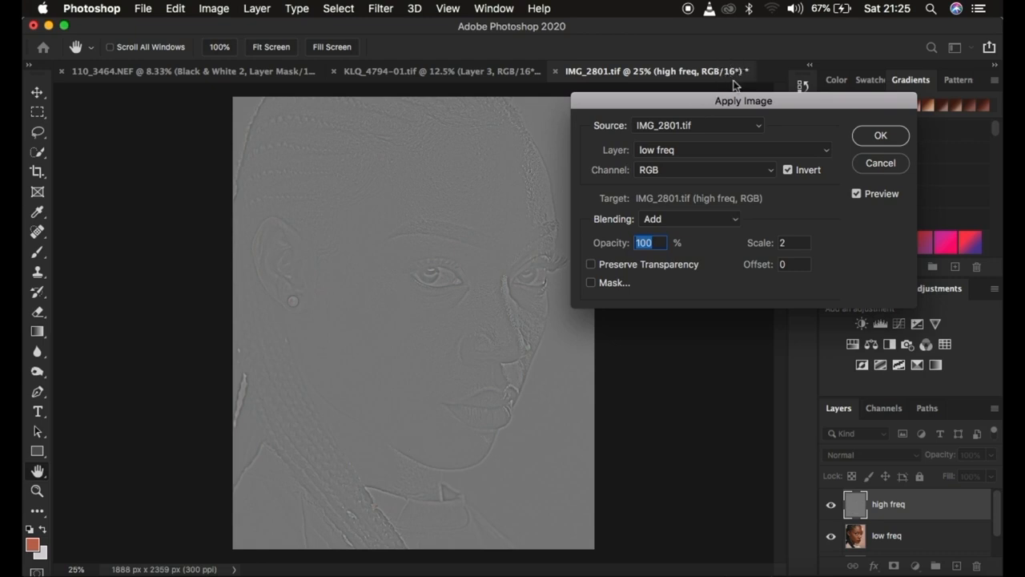
- Try Subtract blending with Invert disabled, keeping low freq and RGB as the source layer and channel
left_click(789, 170)
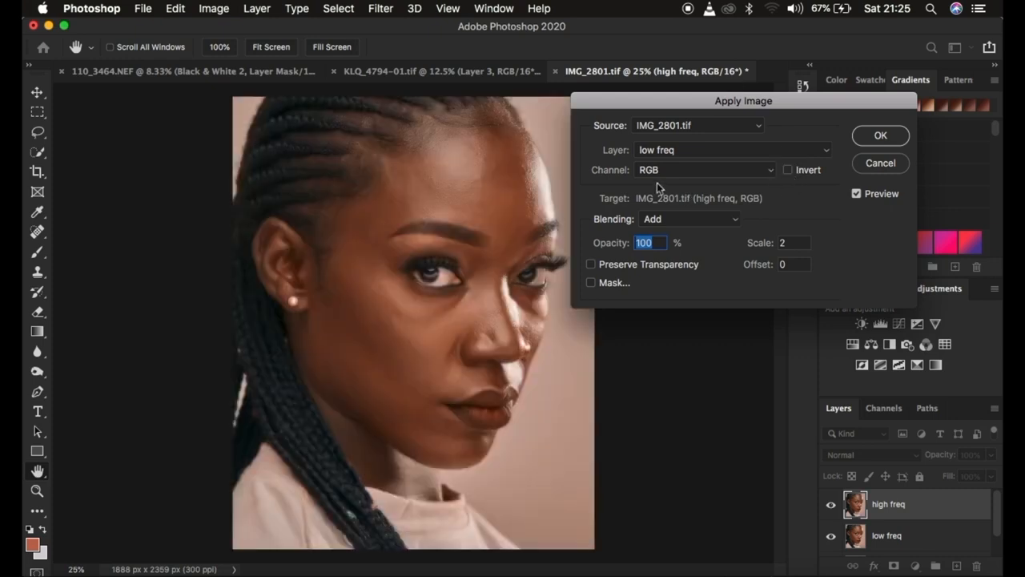
left_click(677, 151)
left_click(675, 151)
left_click(671, 170)
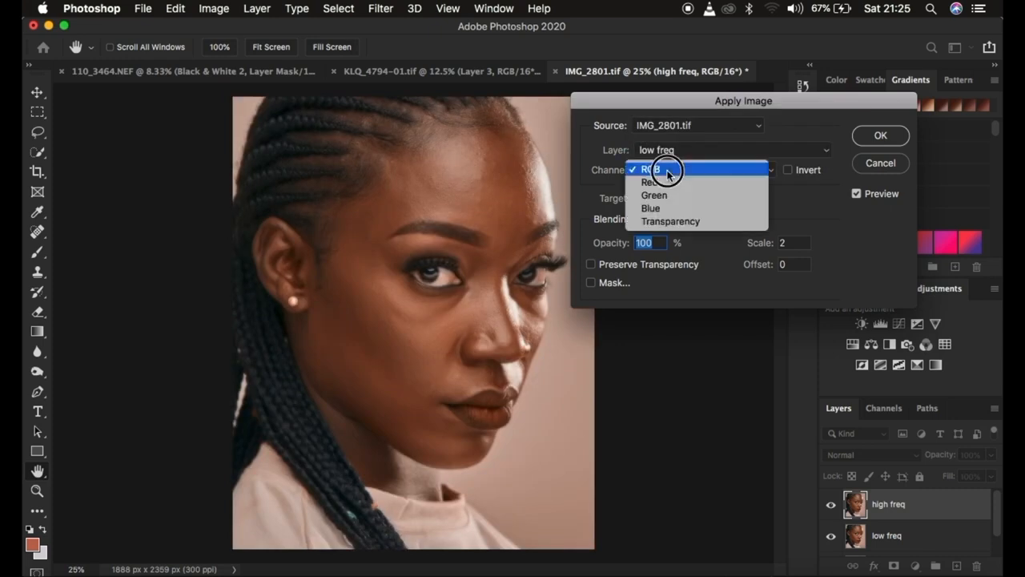
left_click(670, 171)
left_click(665, 219)
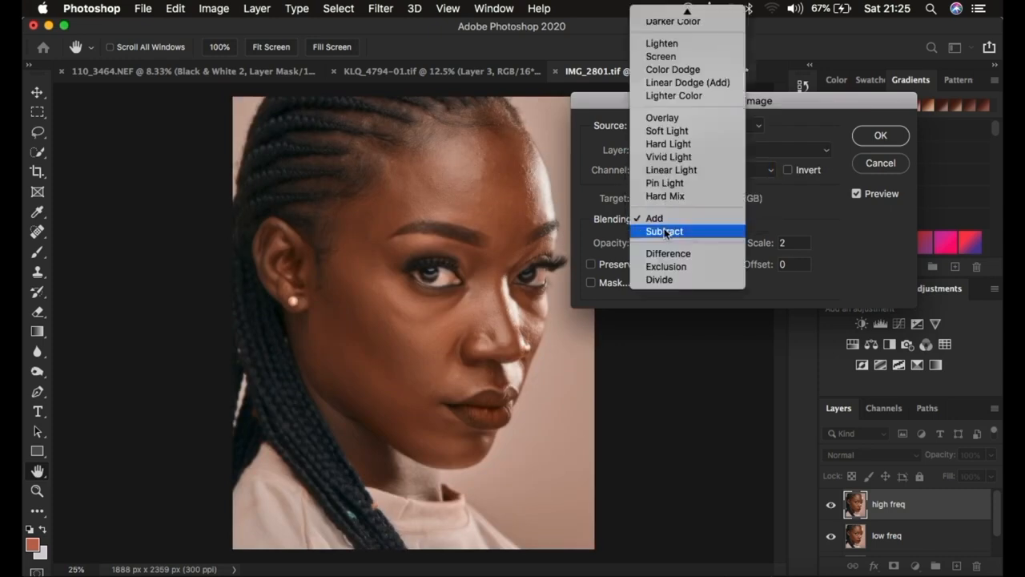
left_click(664, 232)
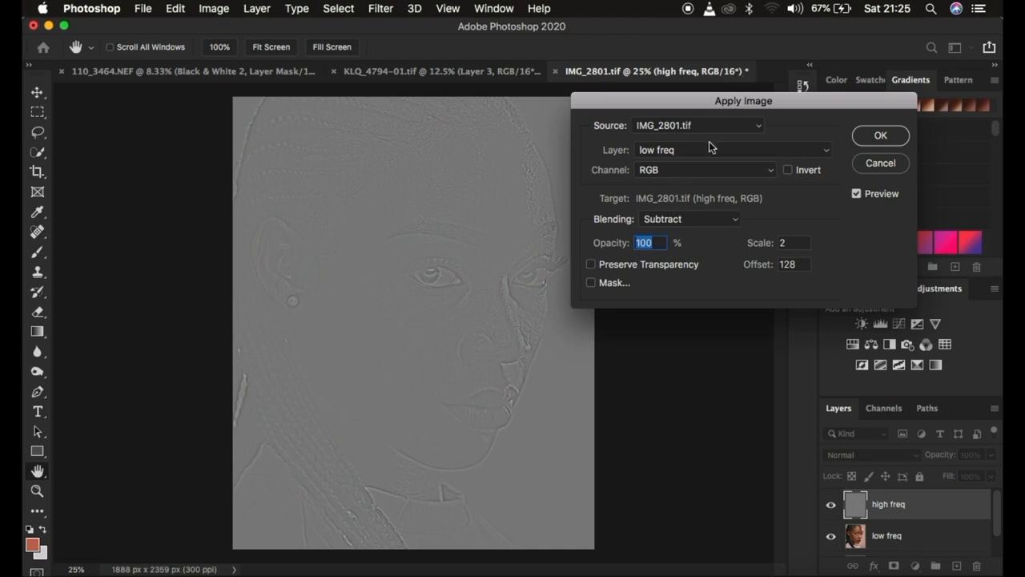
- Switch the Apply Image blending back to Add and enable Invert again
left_click(675, 220)
left_click(671, 206)
left_click(788, 169)
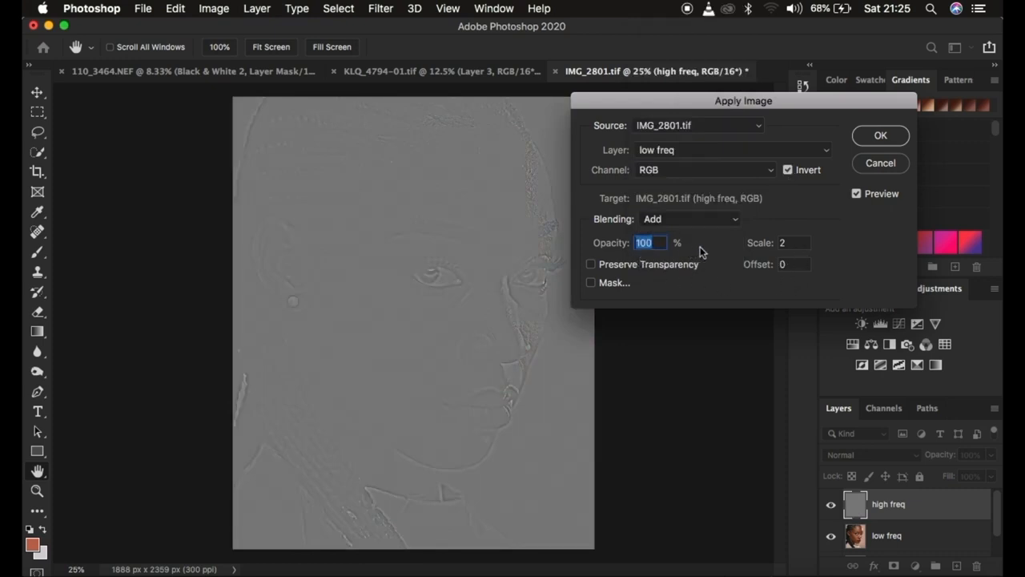
- Apply the Add-blended, inverted Apply Image result and set the high freq layer's blend mode to Linear Light
left_click(866, 141)
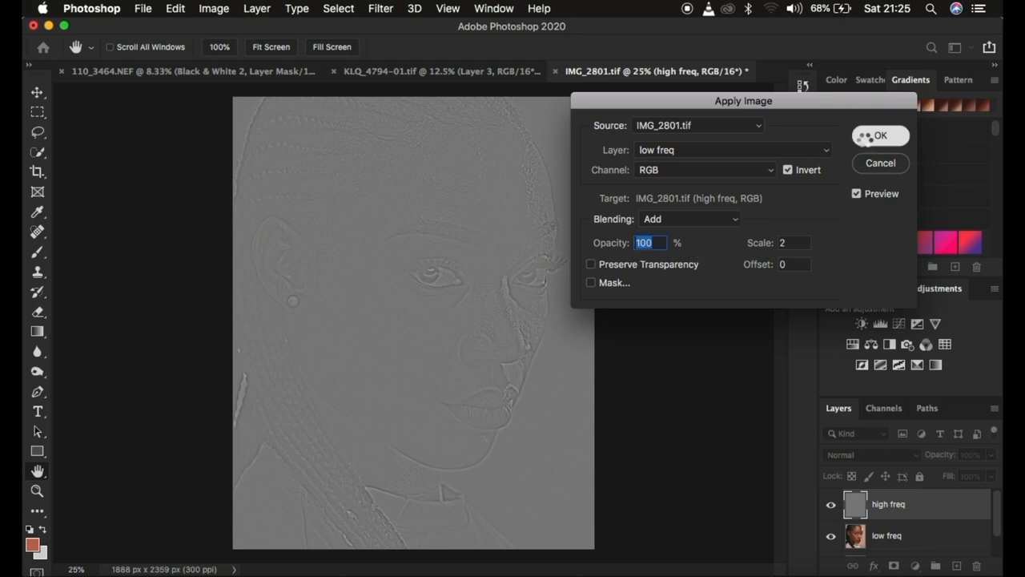
left_click(865, 138)
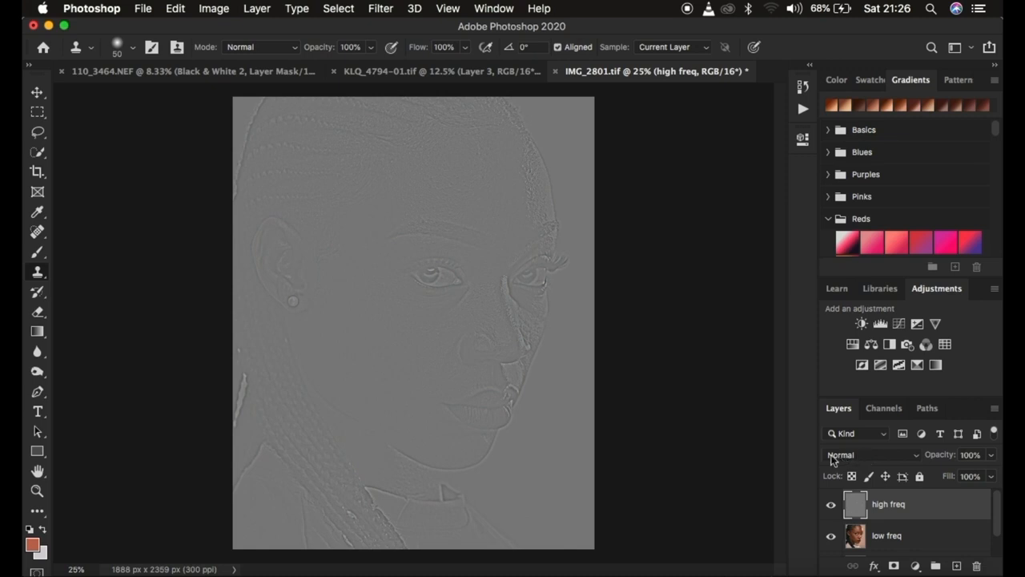
left_click(854, 455)
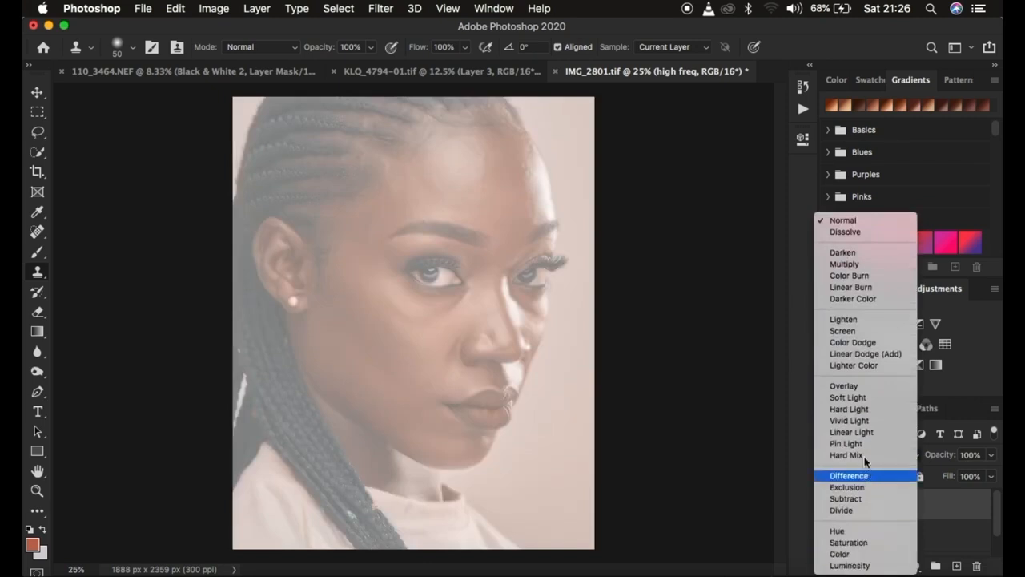
left_click(855, 433)
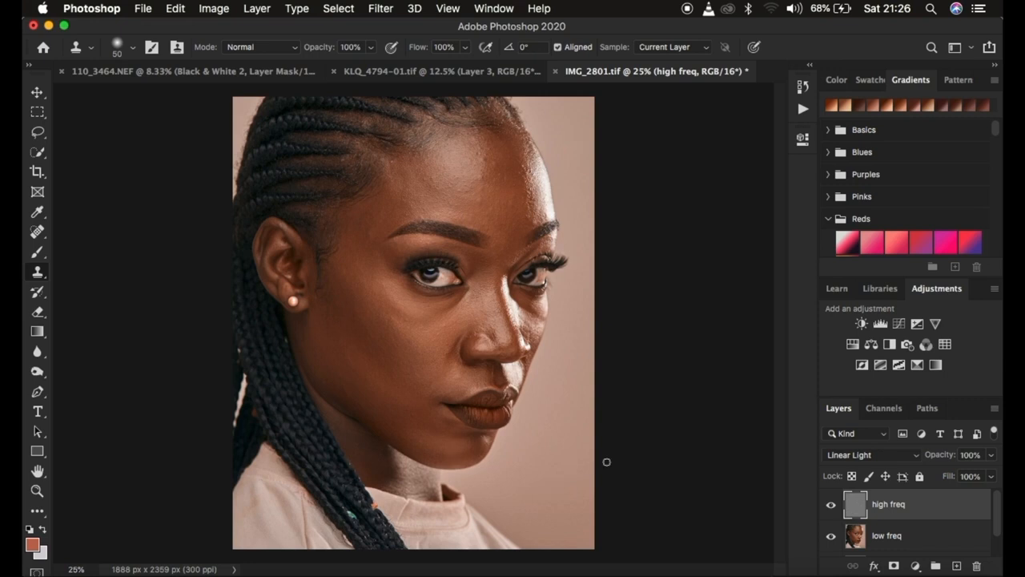
- Group the high freq and low freq layers together and name the group FREQ SEP
left_click(920, 533, "shift")
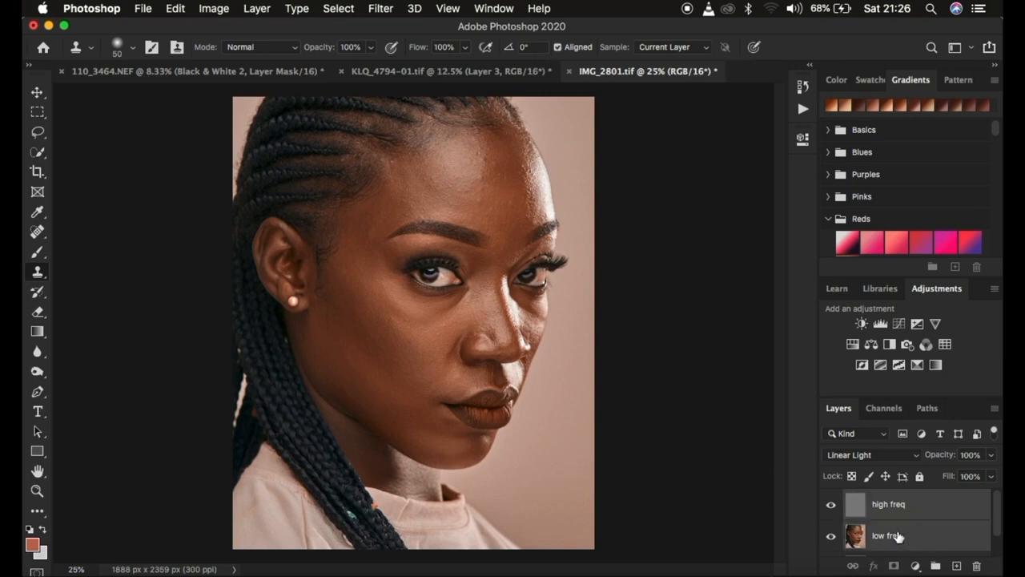
left_click(951, 513)
left_click_drag(951, 513, 936, 566)
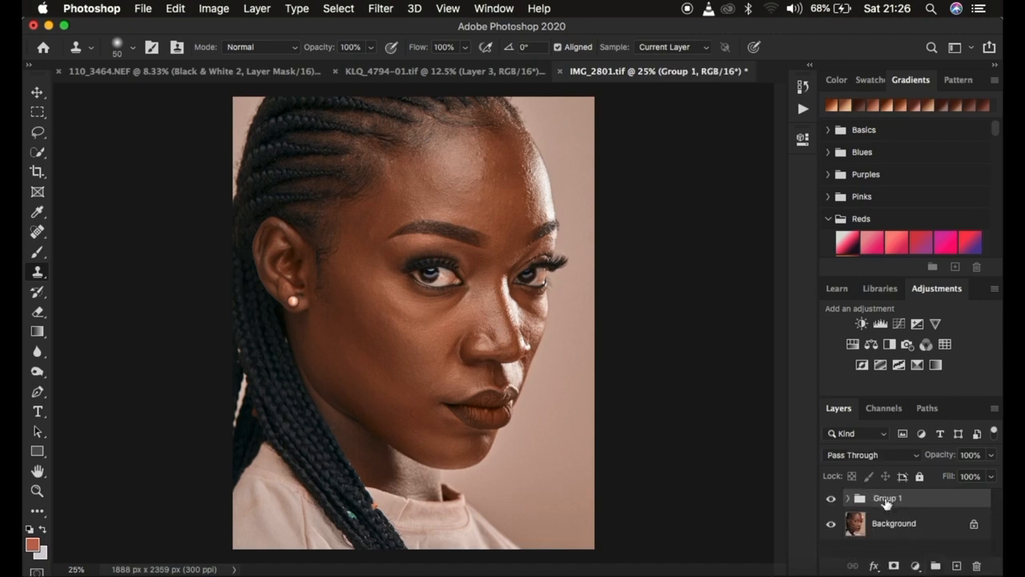
double_click(883, 498)
type("FREQ SEP")
key("Return")
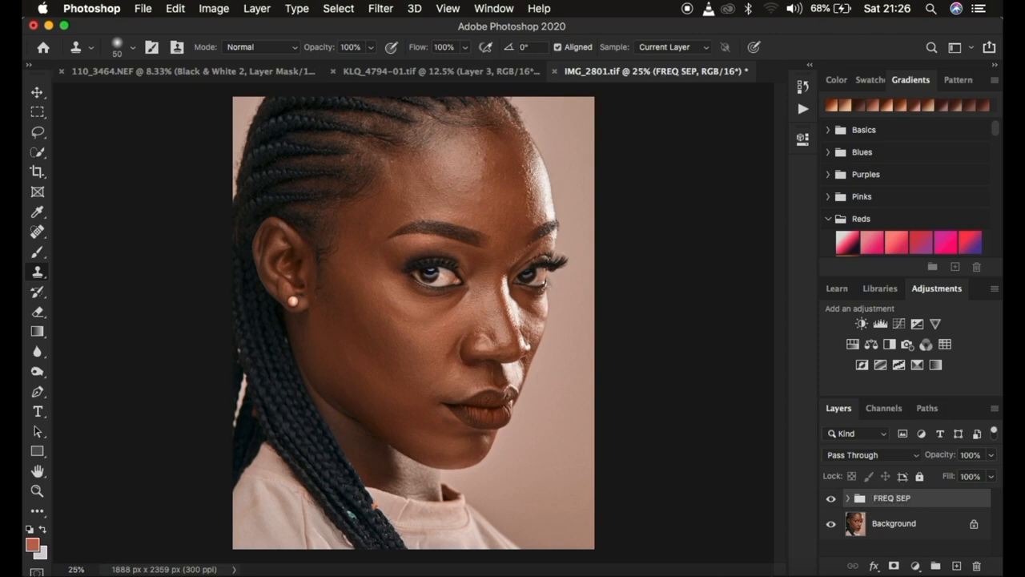
- Select the low freq layer inside the FREQ SEP group and switch to the Mixer Brush tool
left_click(848, 499)
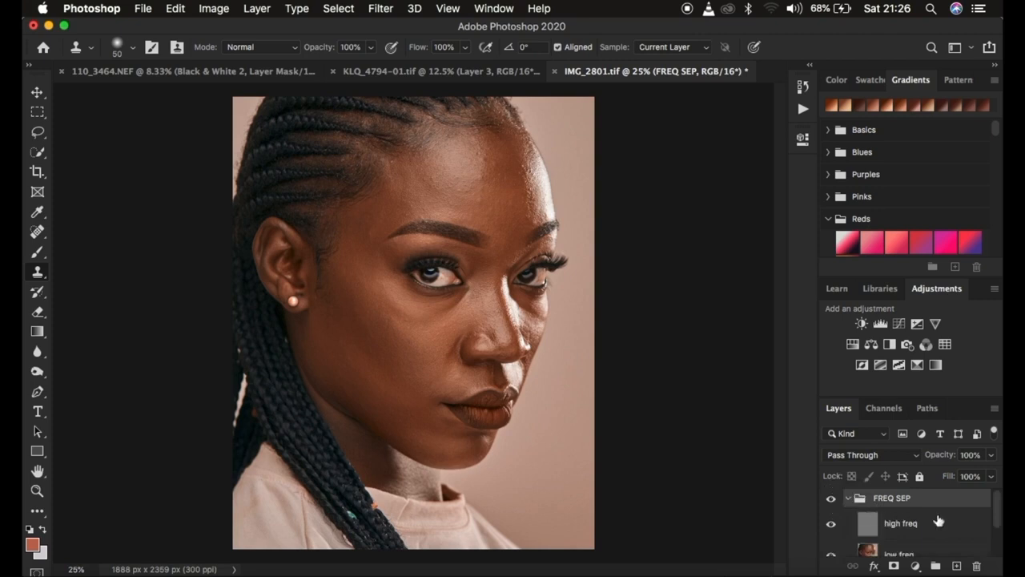
scroll(939, 521, "down", 2)
left_click(912, 520)
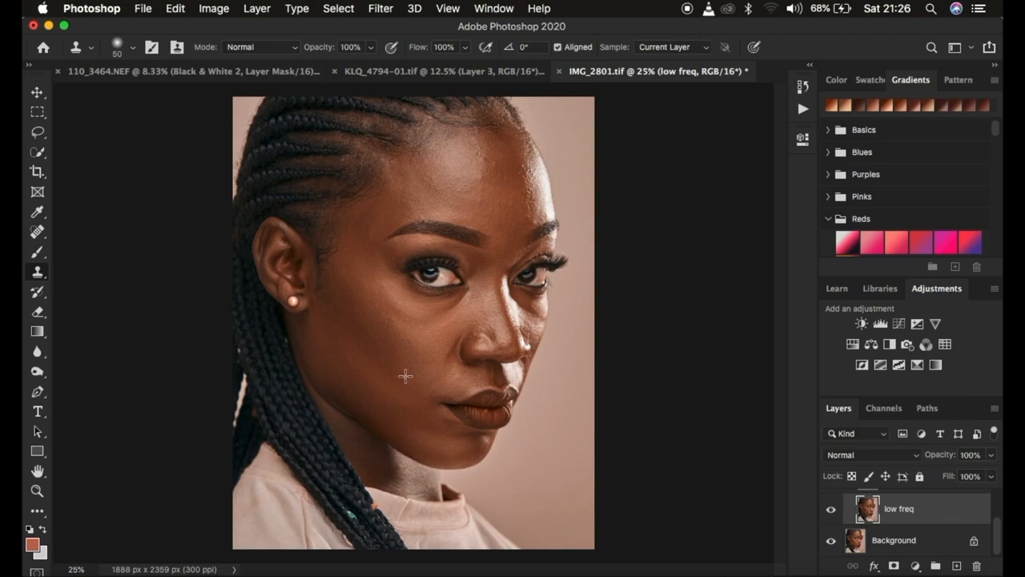
left_click(39, 255)
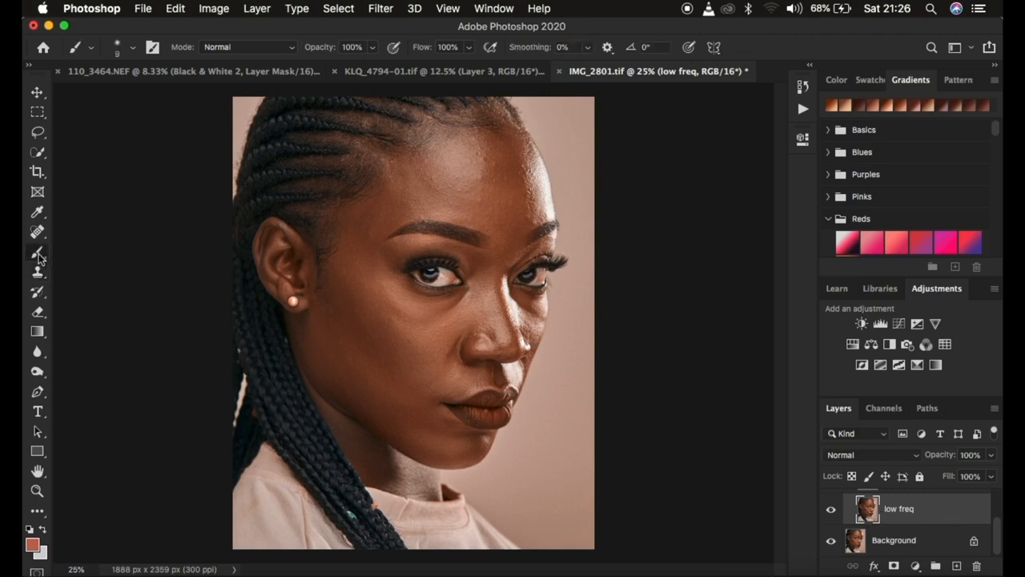
right_click(38, 255)
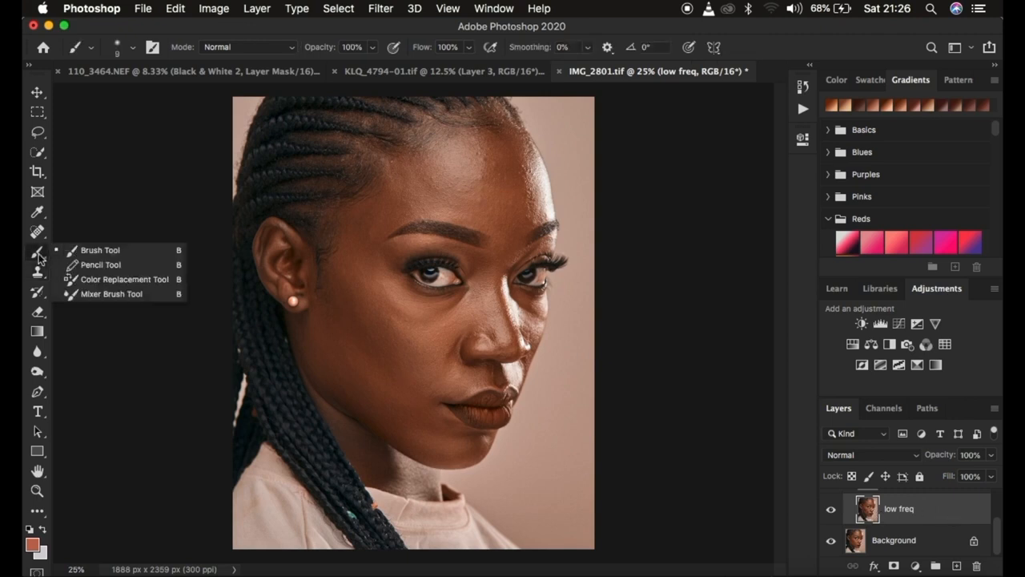
left_click(125, 291)
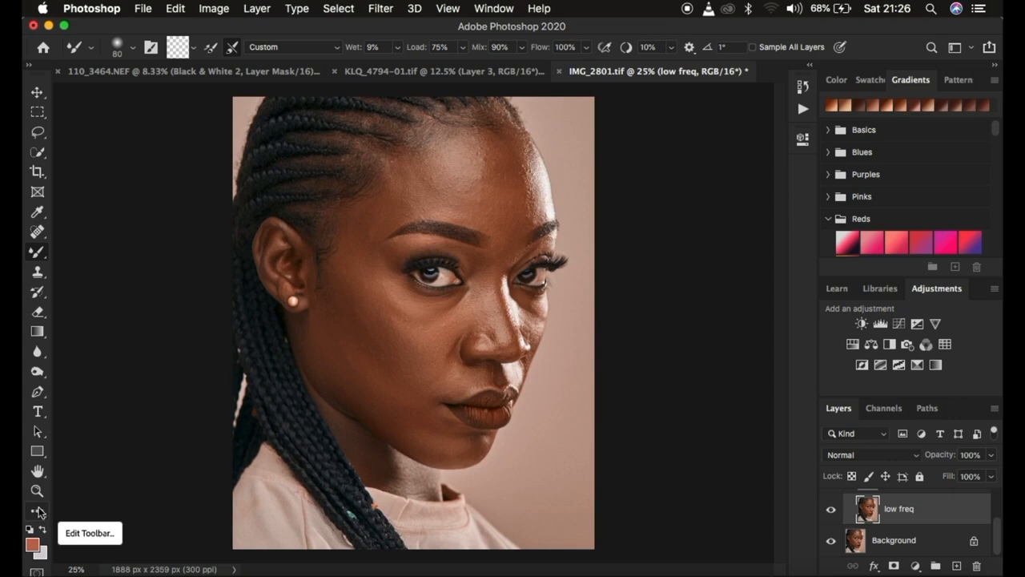
- Review the Mixer Brush's tip, load and sampling options and the layers inside the FREQ SEP group
left_click(134, 49)
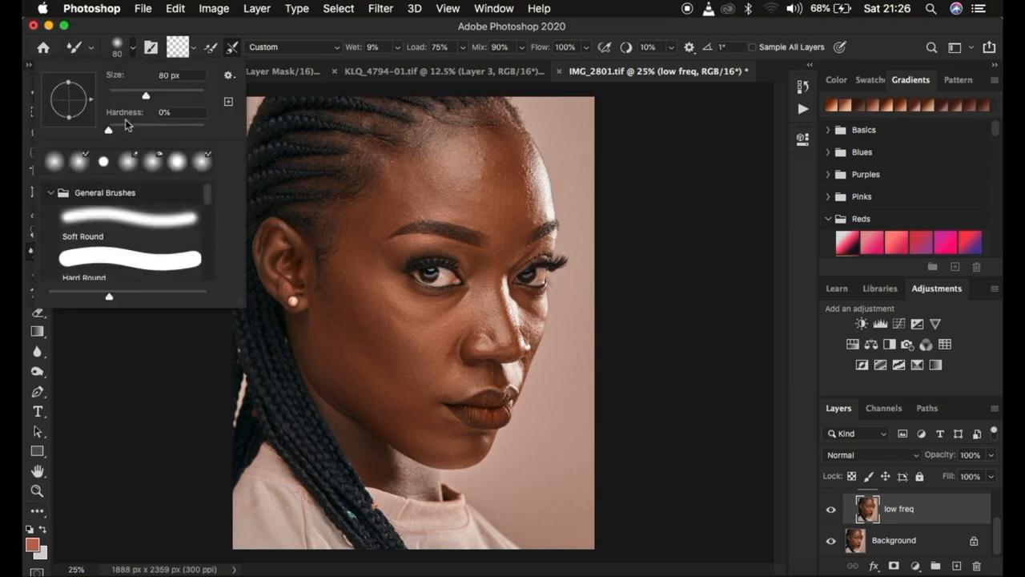
left_click(134, 50)
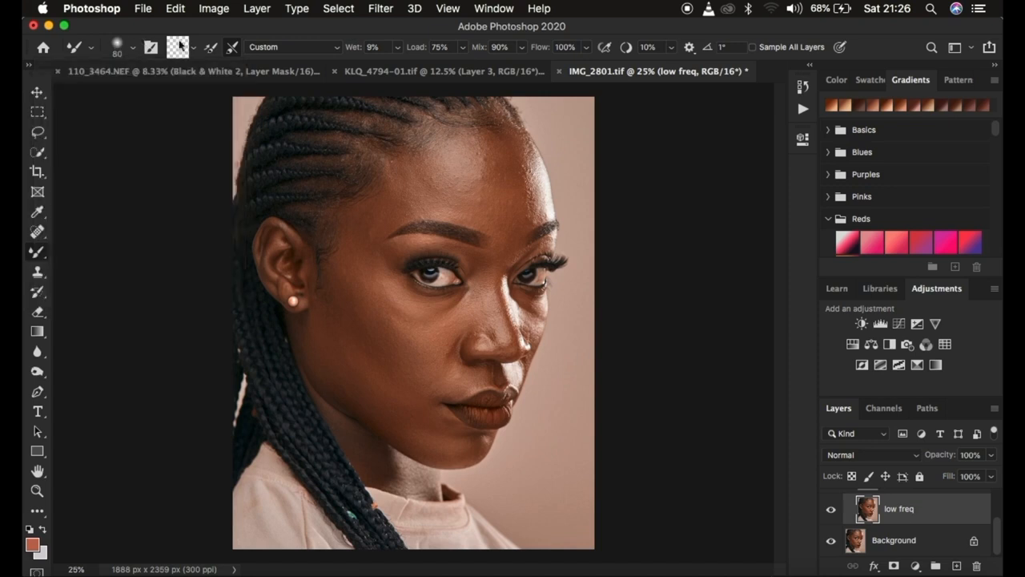
left_click(194, 48)
left_click(200, 75)
left_click(754, 49)
scroll(916, 520, "up", 2)
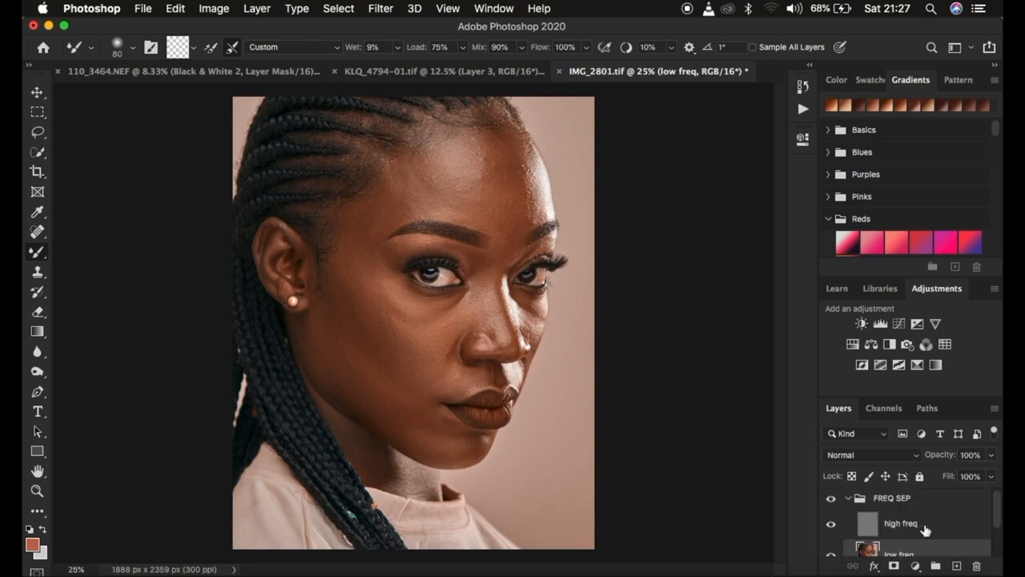
scroll(926, 528, "down", 2)
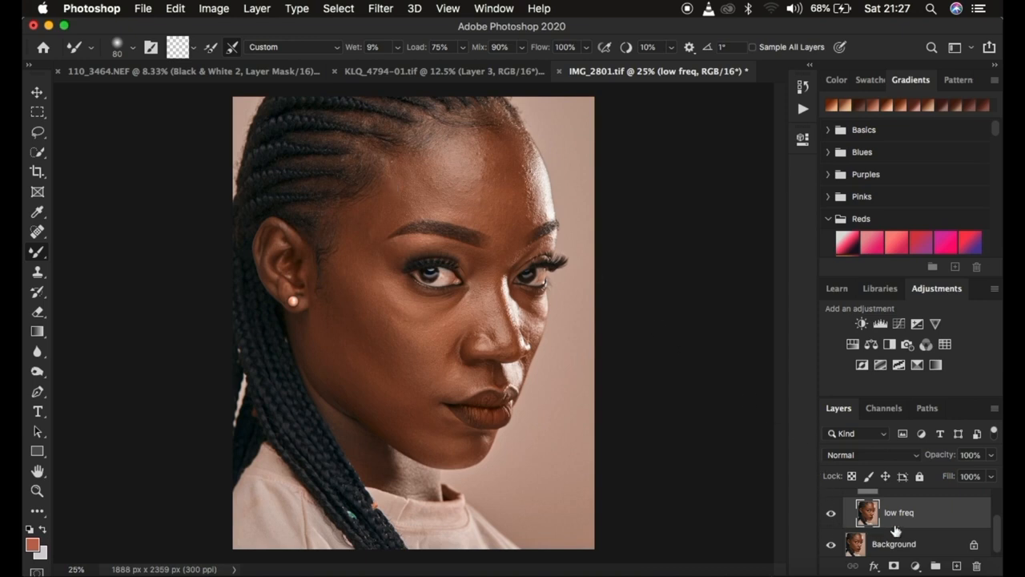
scroll(948, 527, "up", 3)
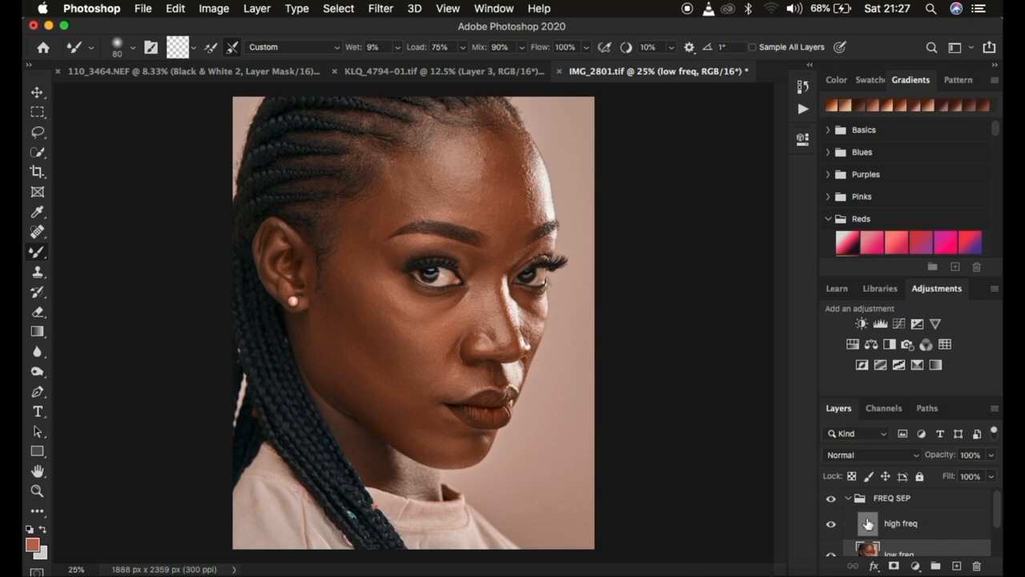
- Hide the high freq layer and start blending the forehead on the low freq layer with an enlarged Mixer Brush
left_click(832, 524)
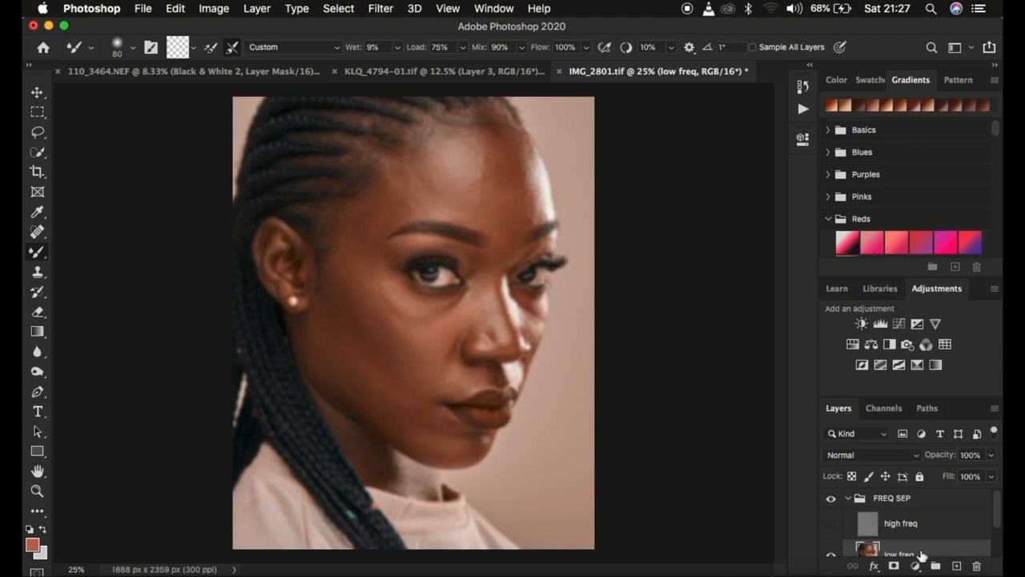
key("bracketright")
key("bracketright")
key("bracketright")
key("bracketright")
key("bracketright")
key("bracketright")
key("bracketright")
key("bracketright")
mouse_move(466, 145)
left_mouse_down()
mouse_move(491, 169)
mouse_move(474, 155)
mouse_move(494, 152)
mouse_move(468, 136)
mouse_move(509, 153)
mouse_move(516, 190)
mouse_move(488, 173)
mouse_move(487, 144)
mouse_move(506, 204)
mouse_move(489, 151)
mouse_move(467, 137)
mouse_move(488, 137)
mouse_move(504, 161)
mouse_move(505, 183)
mouse_move(493, 188)
mouse_move(496, 155)
mouse_move(469, 131)
mouse_move(502, 170)
mouse_move(467, 151)
mouse_move(498, 142)
mouse_move(465, 178)
mouse_move(499, 175)
mouse_move(476, 143)
mouse_move(478, 173)
mouse_move(488, 179)
mouse_move(492, 149)
mouse_move(468, 158)
mouse_move(491, 192)
mouse_move(482, 157)
mouse_move(472, 183)
mouse_move(499, 173)
mouse_move(491, 159)
mouse_move(503, 181)
left_mouse_up()
- Set the Mixer Brush size to 250 px and smooth the forehead from the hairline down to above the brows
key("bracketright")
key("bracketright")
key("bracketright")
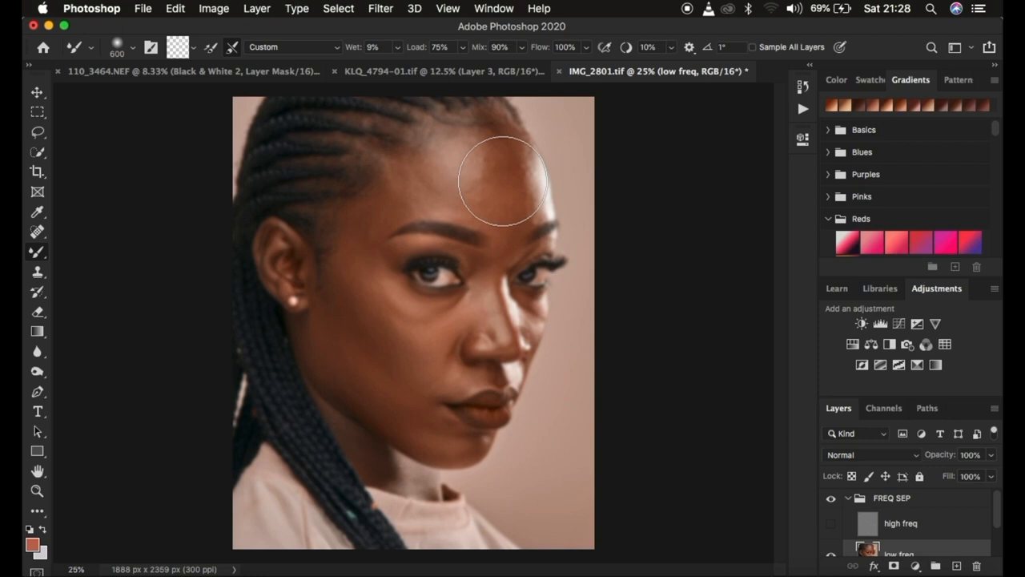
key("bracketleft")
key("bracketleft")
key("bracketleft")
key("bracketleft")
key("bracketleft")
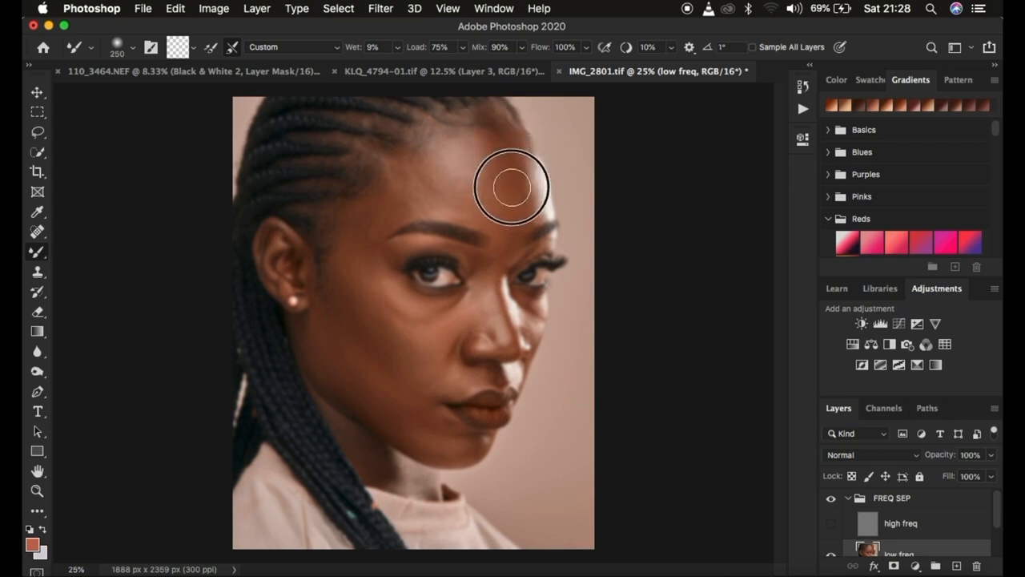
mouse_move(494, 131)
left_mouse_down()
mouse_move(524, 183)
mouse_move(517, 175)
mouse_move(516, 224)
mouse_move(517, 185)
left_mouse_up()
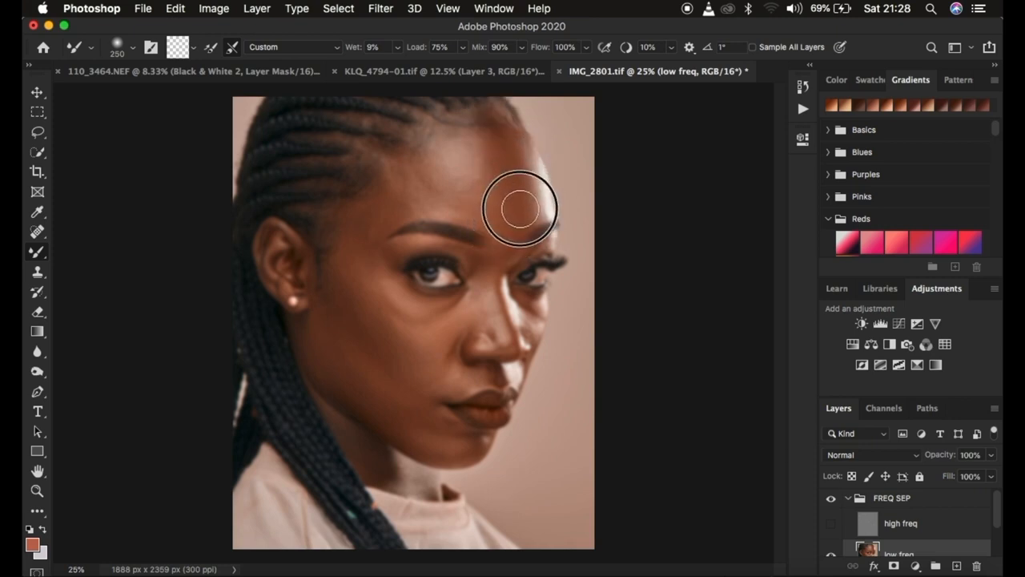
mouse_move(507, 205)
left_mouse_down()
mouse_move(484, 142)
mouse_move(495, 207)
mouse_move(461, 205)
mouse_move(470, 210)
mouse_move(493, 161)
mouse_move(493, 181)
mouse_move(482, 133)
mouse_move(513, 188)
mouse_move(515, 173)
mouse_move(521, 182)
mouse_move(493, 155)
mouse_move(488, 189)
mouse_move(482, 140)
mouse_move(489, 174)
mouse_move(492, 139)
mouse_move(524, 178)
mouse_move(434, 170)
mouse_move(385, 206)
mouse_move(426, 205)
mouse_move(420, 178)
mouse_move(441, 200)
mouse_move(465, 120)
mouse_move(483, 201)
left_mouse_up()
- Reduce the Mixer Brush to 175 px and blend the forehead across towards the temple and above the near eyebrow
key("bracketleft")
key("bracketleft")
mouse_move(478, 138)
left_mouse_down()
mouse_move(473, 124)
mouse_move(482, 190)
mouse_move(486, 163)
mouse_move(476, 188)
mouse_move(451, 184)
mouse_move(414, 153)
mouse_move(373, 213)
mouse_move(382, 213)
mouse_move(357, 232)
mouse_move(362, 220)
left_mouse_up()
left_click_drag(425, 203, 442, 205)
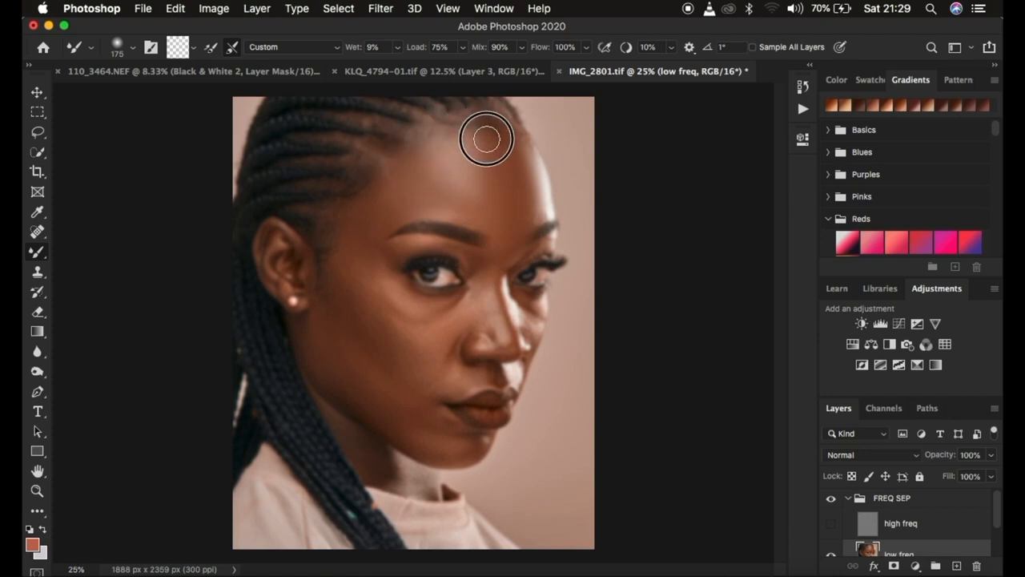
- Show the high freq layer and toggle the FREQ SEP group's visibility to compare the portrait before and after
left_click(832, 525)
left_click(830, 499)
left_click(830, 499)
left_click(830, 501)
left_click(830, 502)
left_click(830, 502)
left_click(830, 502)
left_click(830, 501)
left_click(830, 502)
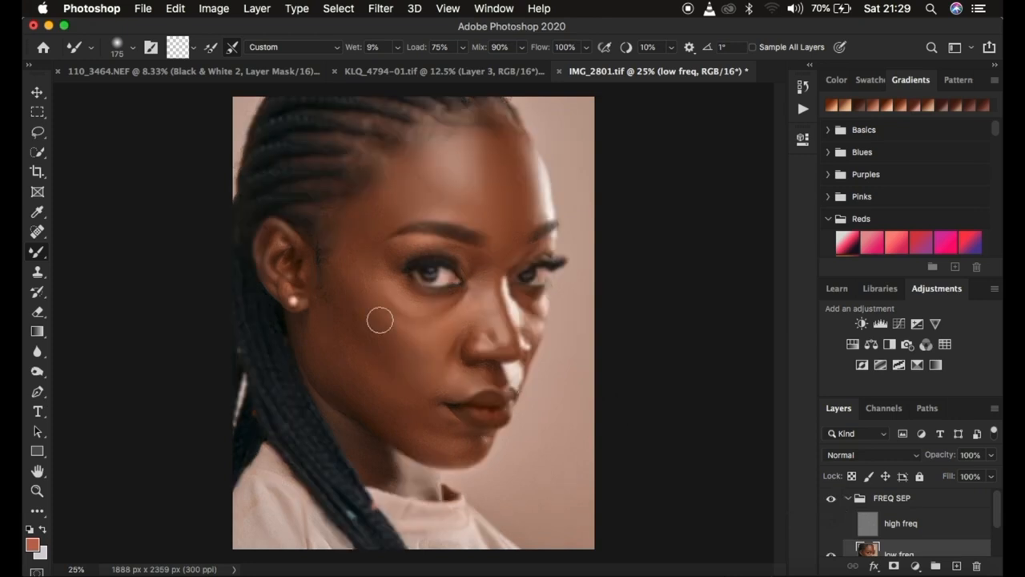
- Blend the skin tones on the near temple, cheek, jawline and below the eye on the low freq layer
key("bracketright")
mouse_move(346, 267)
left_mouse_down()
mouse_move(373, 320)
mouse_move(335, 249)
mouse_move(387, 338)
mouse_move(352, 272)
mouse_move(356, 238)
left_mouse_up()
mouse_move(353, 288)
left_mouse_down()
mouse_move(366, 304)
mouse_move(369, 291)
mouse_move(355, 282)
mouse_move(387, 320)
mouse_move(360, 289)
mouse_move(327, 302)
mouse_move(331, 289)
mouse_move(344, 293)
mouse_move(355, 242)
mouse_move(361, 261)
left_mouse_up()
left_click_drag(377, 213, 360, 243)
left_click(346, 356)
mouse_move(347, 364)
left_mouse_down()
mouse_move(314, 317)
mouse_move(371, 377)
mouse_move(325, 320)
mouse_move(353, 362)
mouse_move(310, 349)
mouse_move(406, 409)
mouse_move(327, 346)
mouse_move(403, 416)
left_mouse_up()
mouse_move(346, 304)
left_mouse_down()
mouse_move(376, 343)
mouse_move(407, 323)
mouse_move(408, 360)
mouse_move(500, 291)
left_mouse_up()
- Smooth the skin beside the nose and mouth, on the chin and around the near eye with a smaller Mixer Brush
key("bracketleft")
key("bracketleft")
key("bracketleft")
key("bracketleft")
key("bracketright")
key("bracketright")
left_click_drag(440, 353, 427, 381)
left_click_drag(455, 371, 451, 381)
left_click_drag(442, 419, 438, 430)
left_click_drag(340, 286, 350, 299)
left_click_drag(439, 419, 431, 409)
mouse_move(373, 273)
left_mouse_down()
mouse_move(414, 316)
mouse_move(444, 310)
mouse_move(476, 268)
mouse_move(430, 242)
mouse_move(487, 268)
left_mouse_up()
- Blend the lower forehead, upper lip area and nose bridge, adjusting the Mixer Brush size and ending at 150 px
key("bracketleft")
key("bracketleft")
key("bracketright")
key("bracketright")
key("bracketright")
key("bracketright")
left_click_drag(494, 197, 487, 193)
key("bracketleft")
key("bracketleft")
key("bracketleft")
key("bracketleft")
left_click_drag(472, 371, 497, 367)
key("bracketright")
key("bracketright")
mouse_move(530, 309)
left_mouse_down()
mouse_move(538, 321)
mouse_move(505, 281)
mouse_move(506, 291)
left_mouse_up()
key("bracketright")
key("bracketleft")
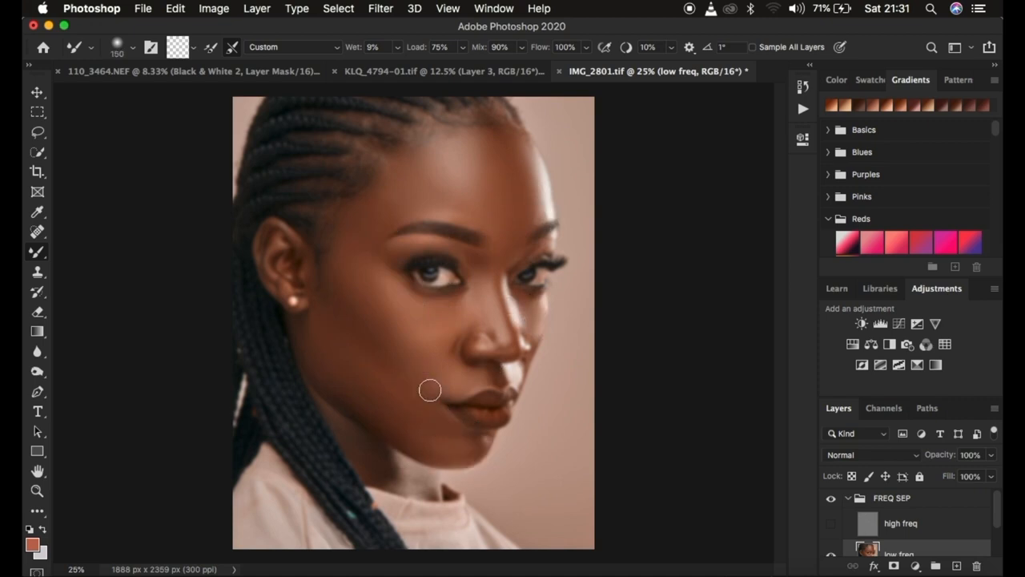
- Make the high freq layer visible again and toggle the FREQ SEP group to compare the retouch with the original
left_click(830, 525)
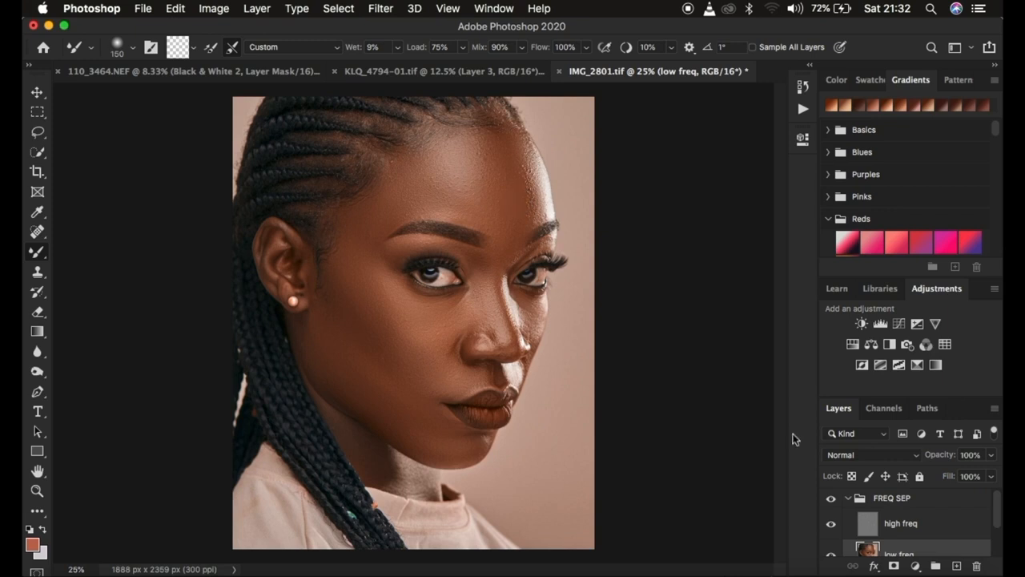
left_click(832, 525)
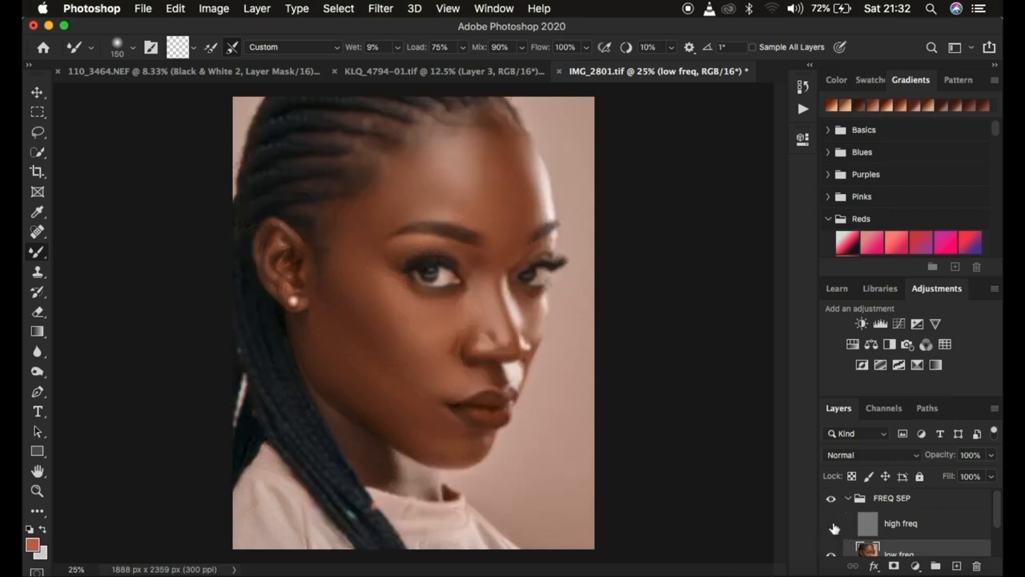
left_click(832, 525)
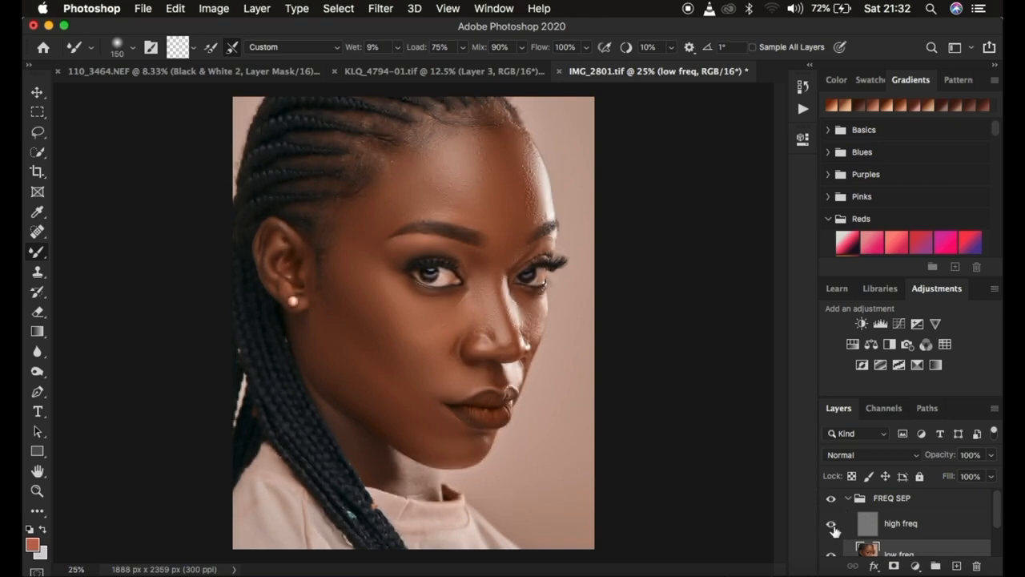
left_click(832, 499)
left_click(832, 498)
left_click(831, 498)
left_click(832, 498)
left_click(832, 498)
left_click(832, 498)
left_click(832, 498)
- Outline the forehead with the feathered Lasso tool and inspect the selection's soft edge in Quick Mask
left_click(38, 133)
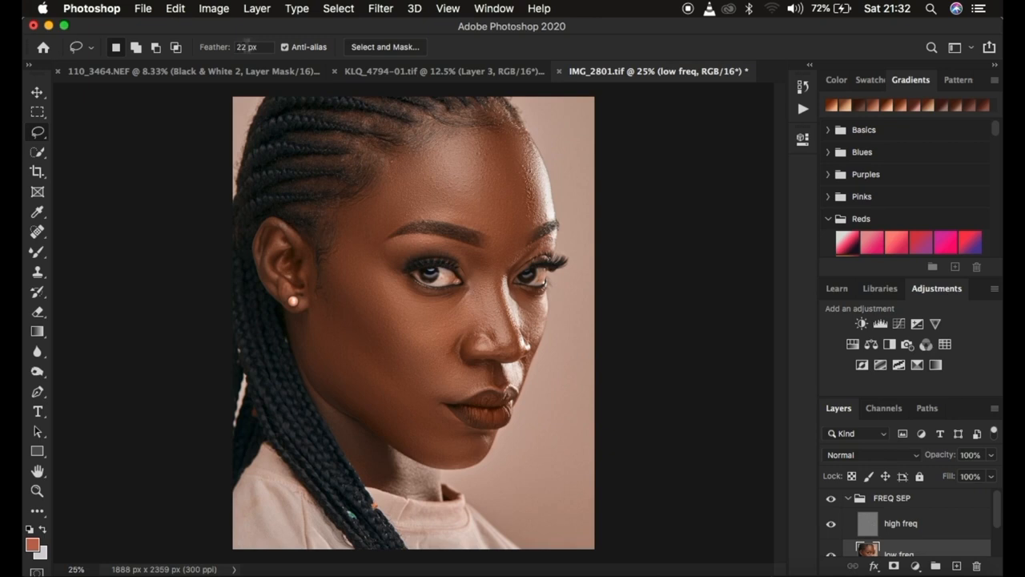
mouse_move(437, 148)
left_mouse_down()
mouse_move(396, 170)
mouse_move(421, 201)
mouse_move(485, 215)
mouse_move(533, 205)
mouse_move(524, 158)
mouse_move(473, 138)
left_mouse_up()
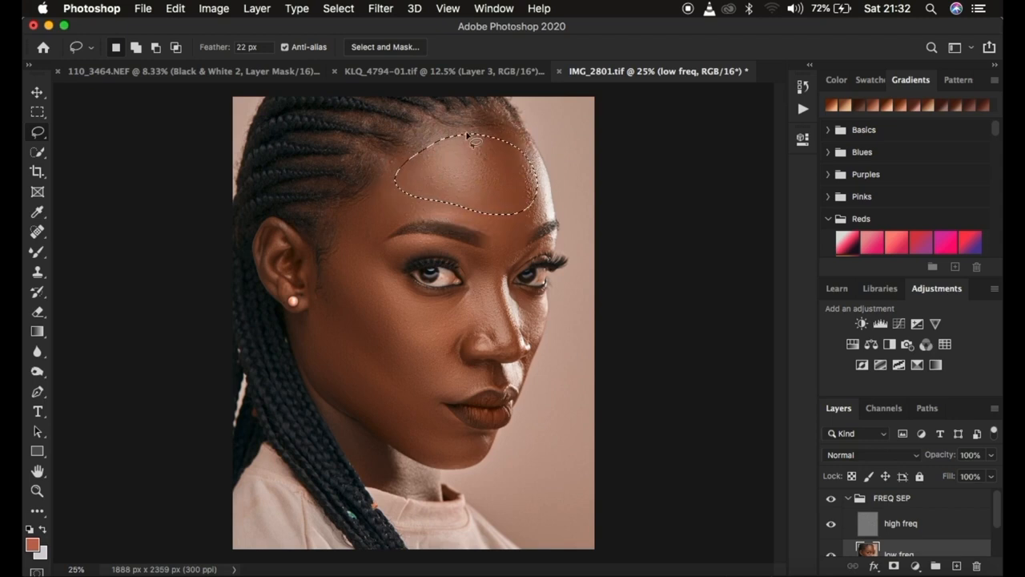
key("q")
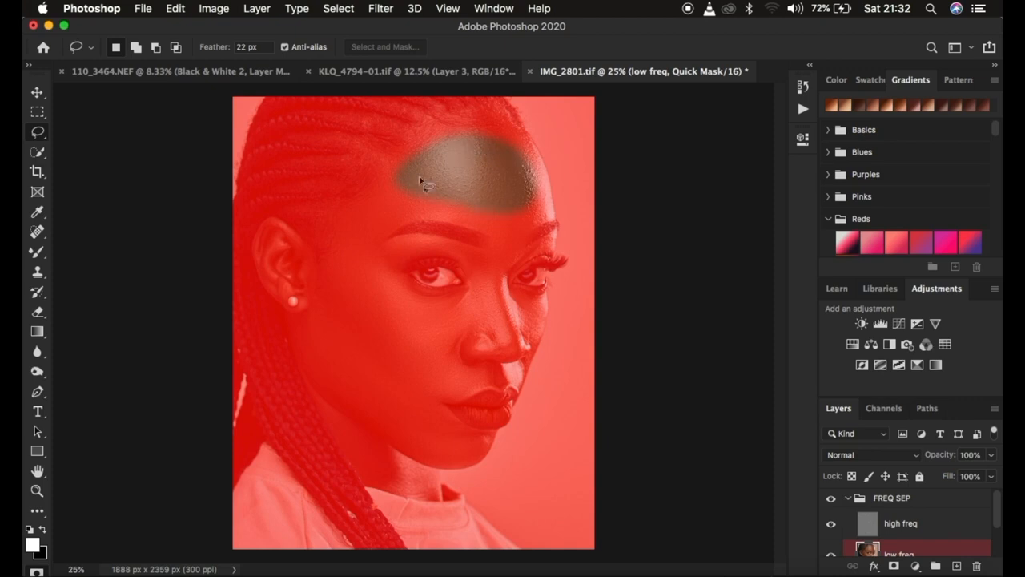
key("q")
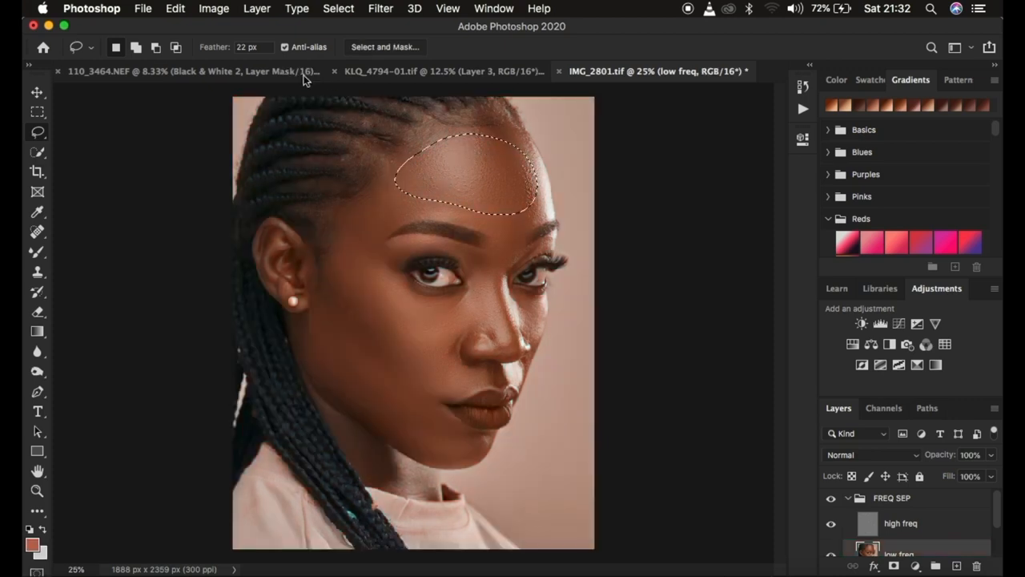
- Set the Lasso feather to 0 px and check the existing forehead selection in Quick Mask
left_click(186, 46)
type("0")
key("Return")
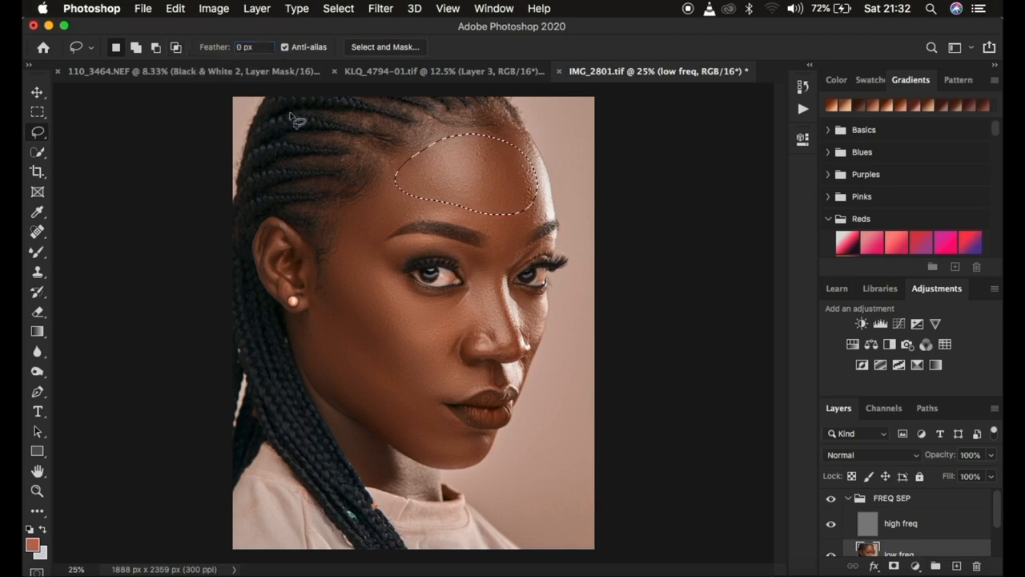
key("q")
key("q")
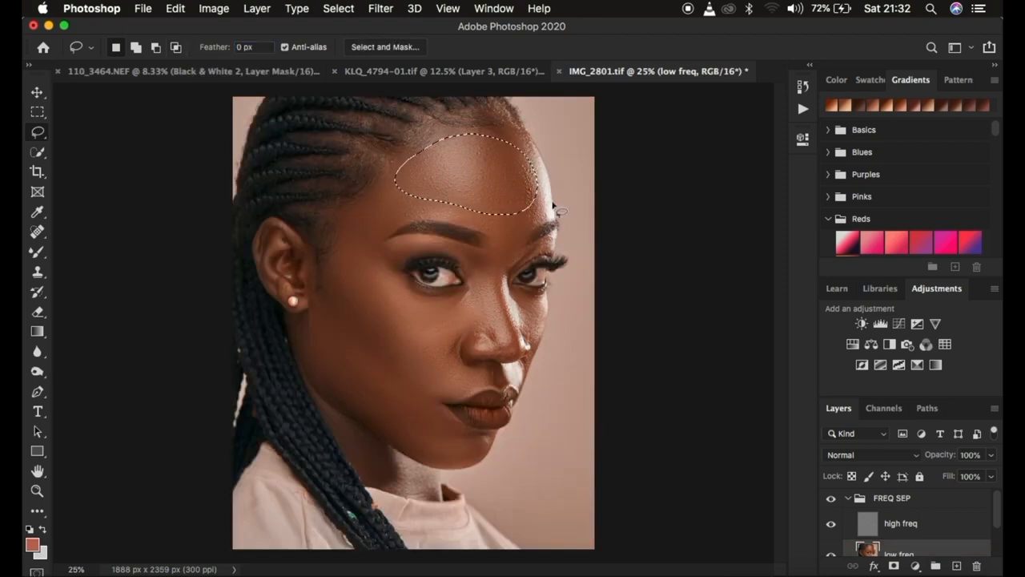
- Replace the forehead selection with a new unfeathered Lasso outline and view its edge in Quick Mask
key("super+d")
mouse_move(460, 146)
left_mouse_down()
mouse_move(412, 171)
mouse_move(458, 212)
mouse_move(514, 169)
mouse_move(475, 149)
left_mouse_up()
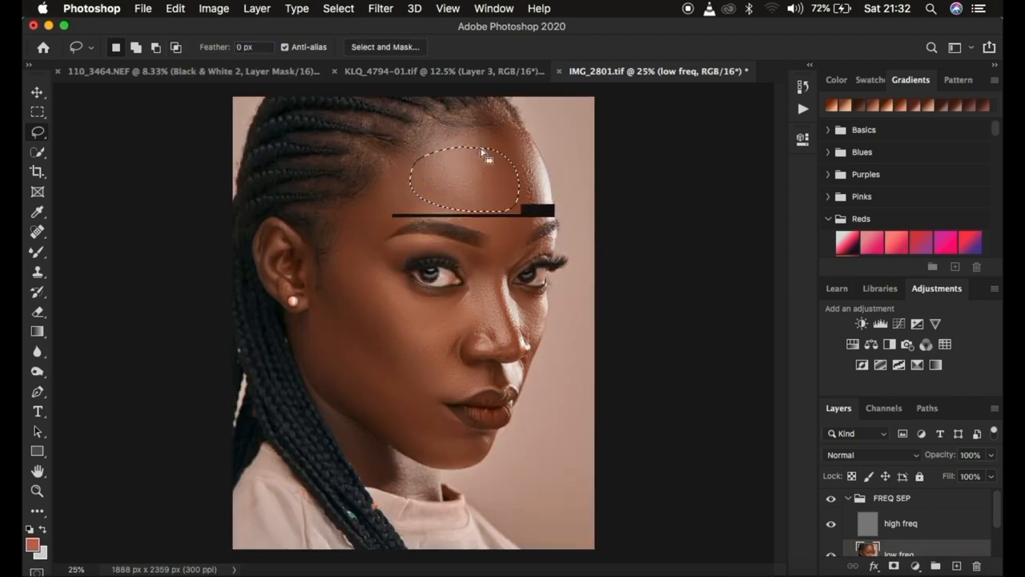
key("q")
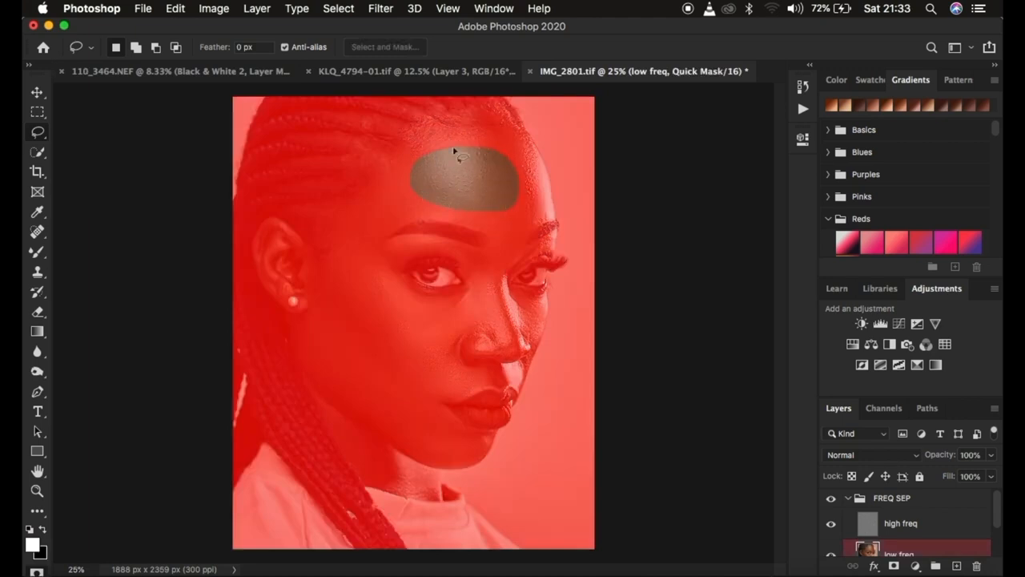
- Leave Quick Mask, clear the selection, set the Lasso feather to 22 px and outline the whole forehead above the eyebrows
key("q")
left_click(516, 150)
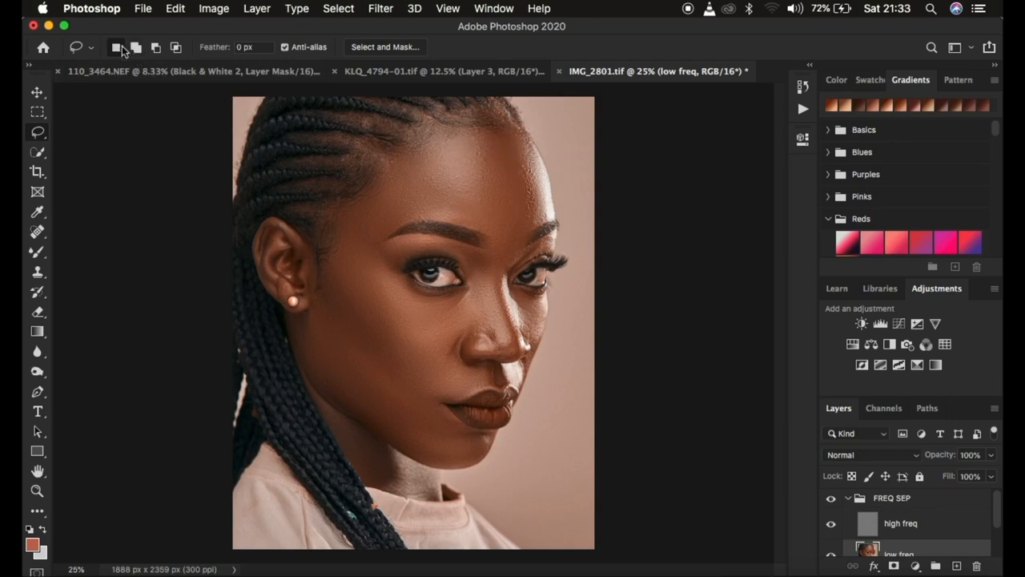
left_click(250, 47)
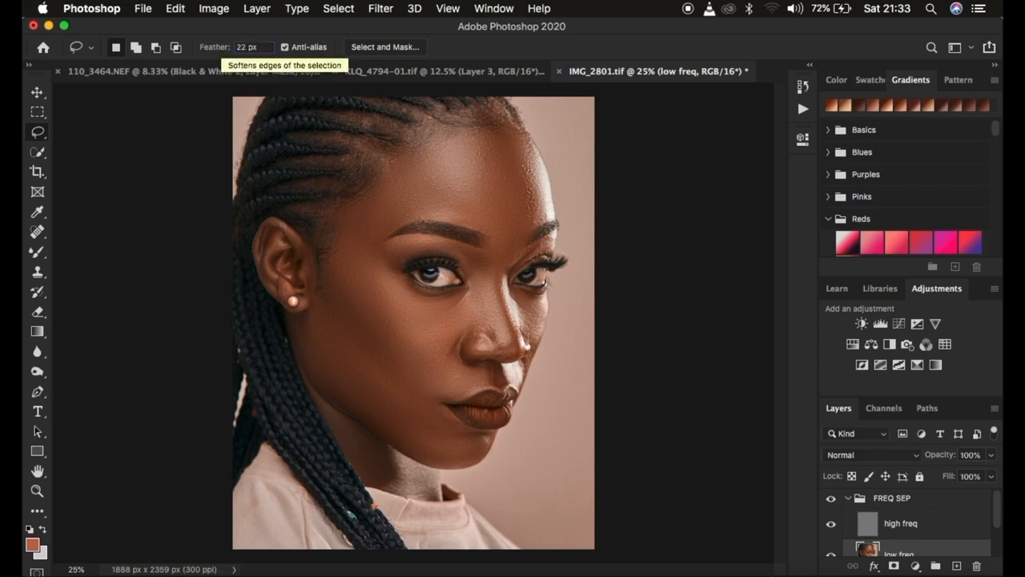
mouse_move(415, 143)
left_mouse_down()
mouse_move(448, 129)
mouse_move(509, 136)
mouse_move(537, 171)
mouse_move(542, 216)
mouse_move(506, 253)
mouse_move(487, 232)
mouse_move(414, 216)
mouse_move(341, 272)
mouse_move(334, 235)
mouse_move(414, 143)
left_mouse_up()
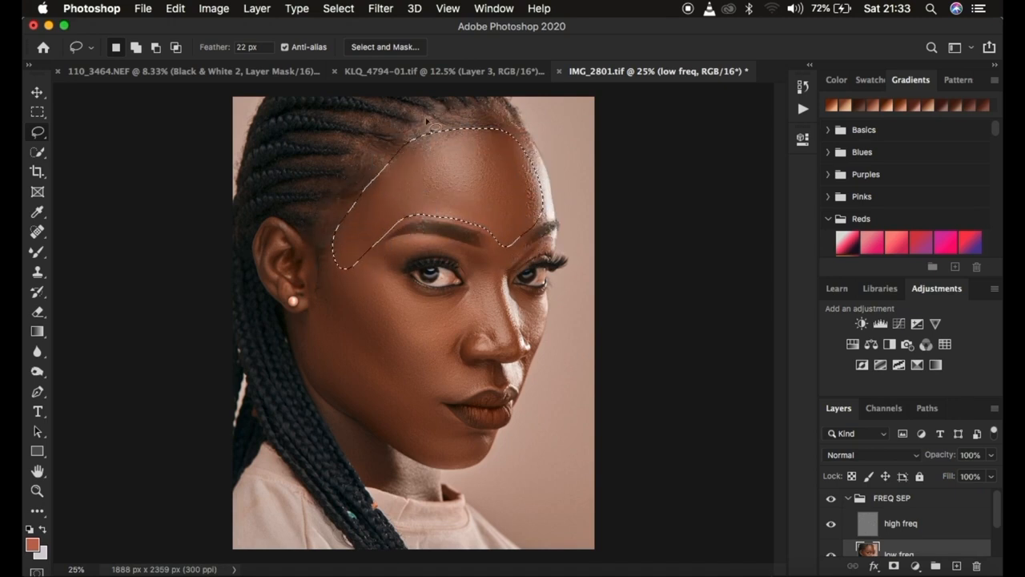
- Apply a Gaussian Blur with a 21-pixel radius to the forehead selection on the low freq layer, and deselect
left_click(380, 8)
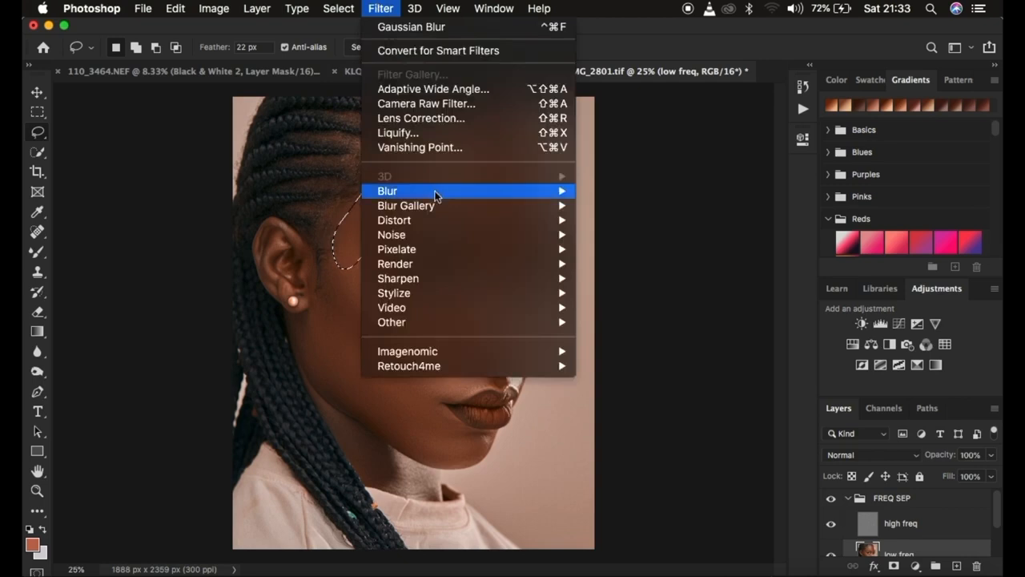
mouse_move(436, 192)
left_click(655, 248)
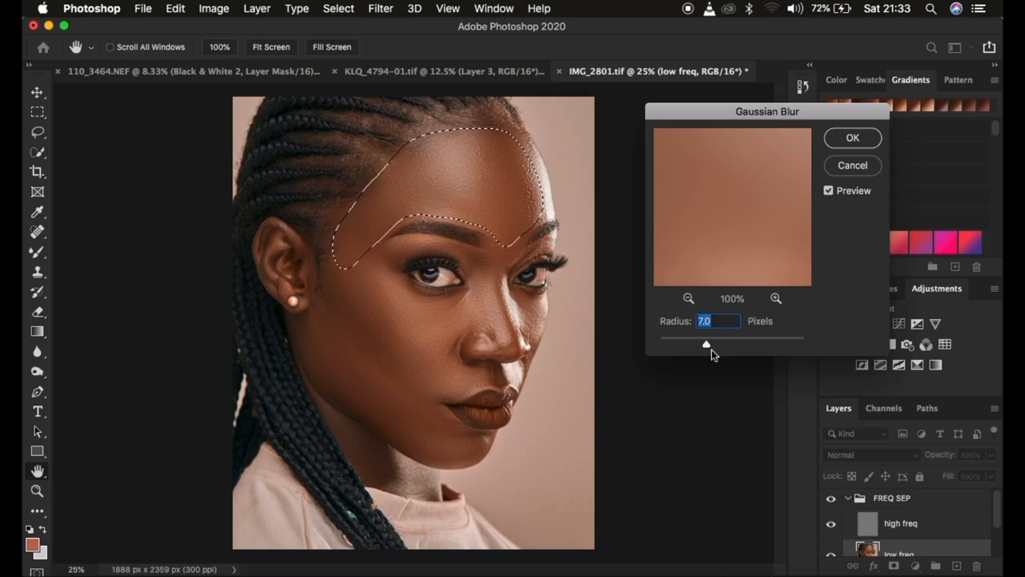
left_click_drag(707, 346, 670, 322)
type("7")
key("BackSpace")
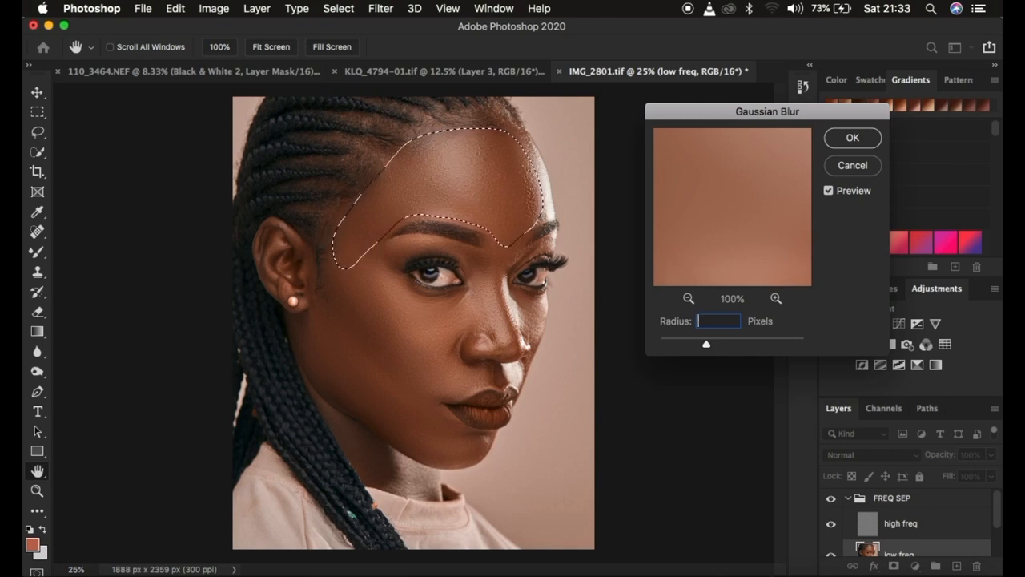
type("21")
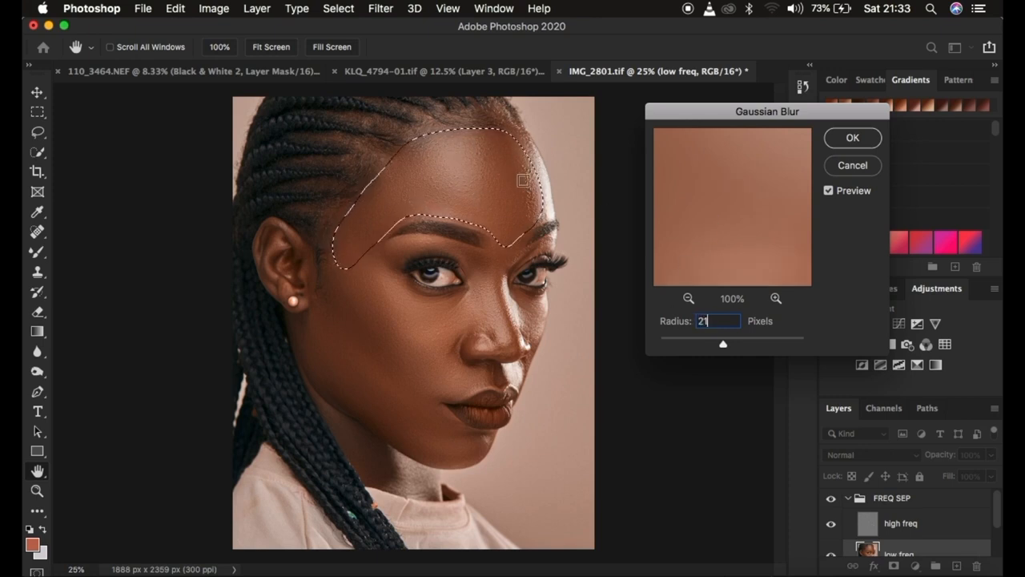
left_click(852, 138)
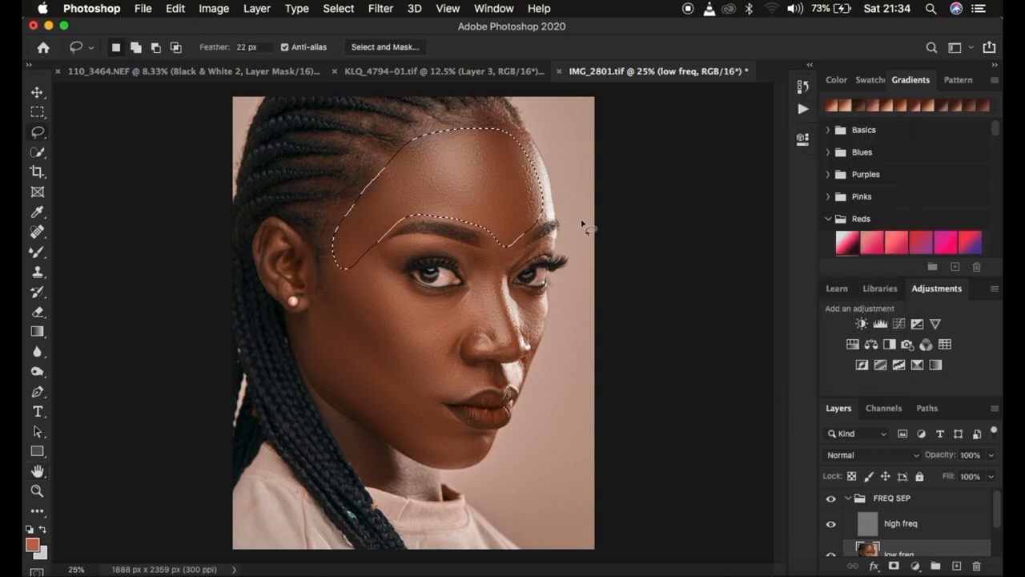
key("super+d")
key("super+minus")
key("super+equal")
- Lasso the temple-side cheek and the jaw area below the ear in turn, reapplying the last Gaussian Blur to each
mouse_move(337, 238)
left_mouse_down()
mouse_move(363, 242)
mouse_move(429, 382)
mouse_move(407, 395)
mouse_move(355, 338)
mouse_move(337, 241)
left_mouse_up()
right_click(361, 293)
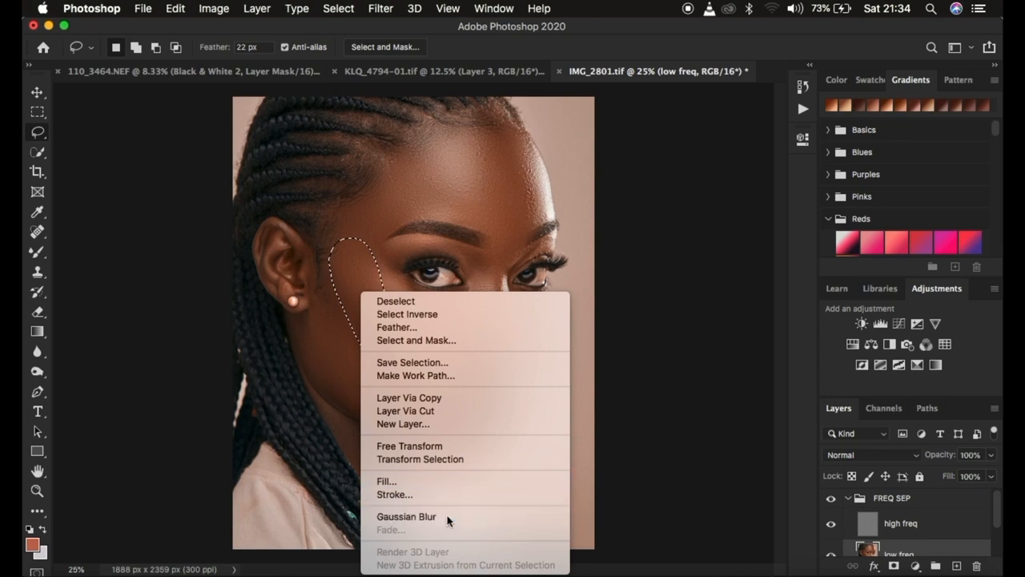
left_click(449, 516)
mouse_move(322, 297)
left_mouse_down()
mouse_move(413, 385)
mouse_move(429, 415)
mouse_move(385, 435)
mouse_move(331, 388)
mouse_move(317, 329)
left_mouse_up()
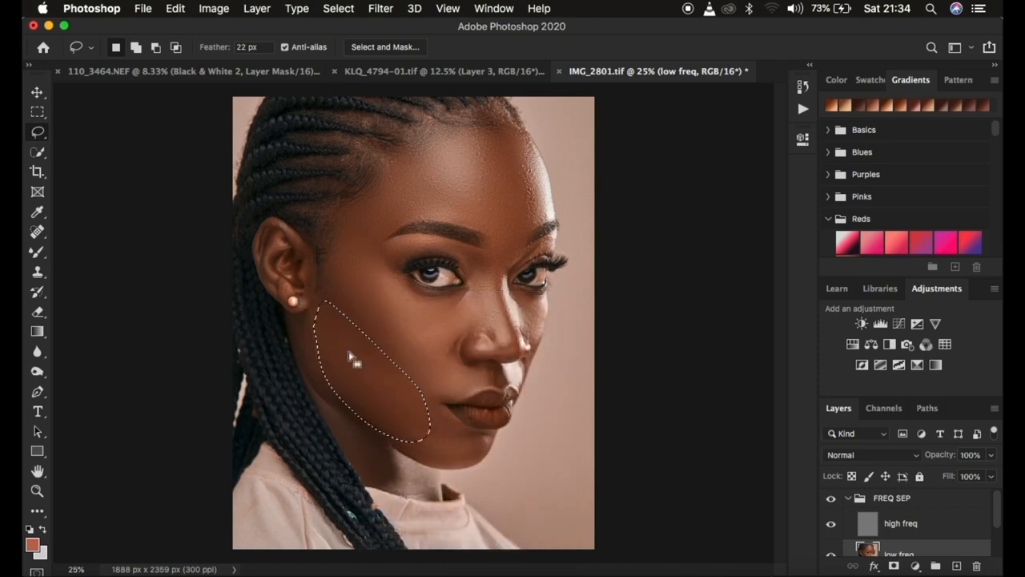
right_click(349, 356)
left_click(423, 518)
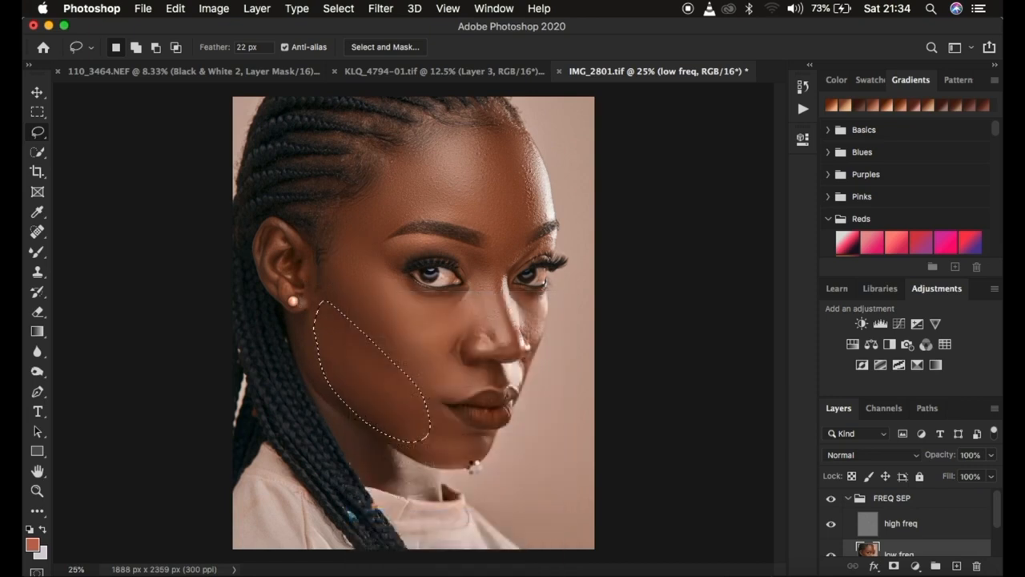
- Lasso the near cheek under the eye and the far cheek beside the nose in turn, reapplying Gaussian Blur to each
mouse_move(383, 279)
left_mouse_down()
mouse_move(431, 344)
mouse_move(457, 332)
mouse_move(487, 294)
mouse_move(428, 299)
mouse_move(386, 277)
left_mouse_up()
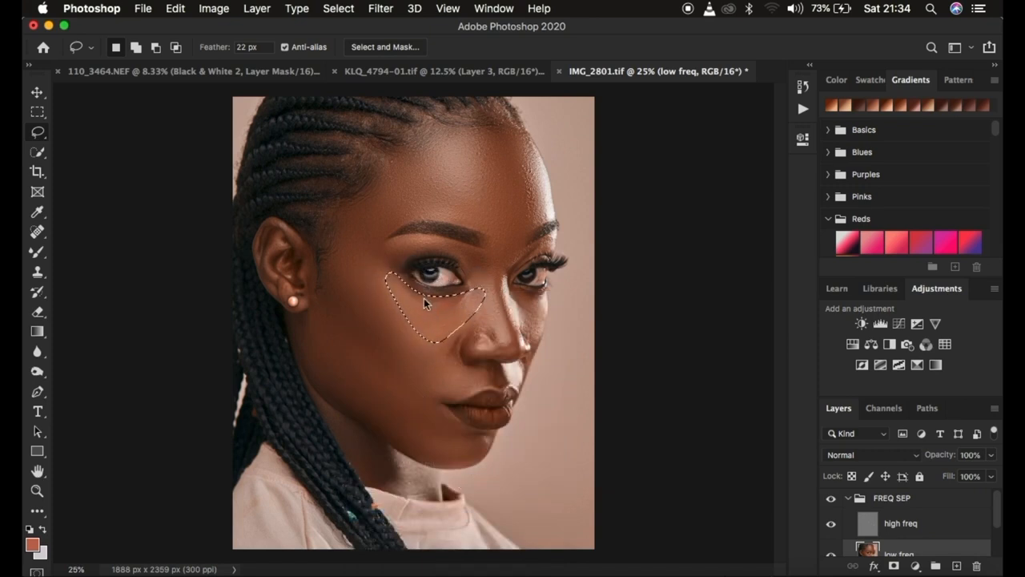
right_click(425, 296)
left_click(505, 518)
key("super+d")
mouse_move(513, 301)
left_mouse_down()
mouse_move(538, 332)
mouse_move(541, 280)
mouse_move(519, 301)
left_mouse_up()
right_click(531, 296)
left_click(600, 516)
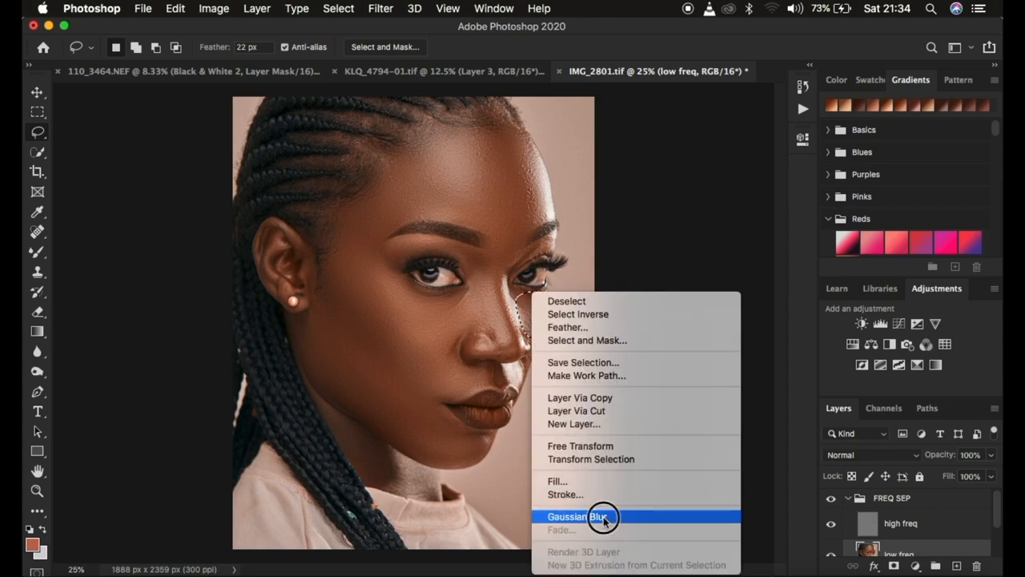
- Outline the chin area below the lips with the Lasso and reapply the last Gaussian Blur
mouse_move(422, 398)
left_mouse_down()
mouse_move(408, 444)
mouse_move(452, 464)
mouse_move(477, 461)
mouse_move(489, 448)
mouse_move(439, 411)
left_mouse_up()
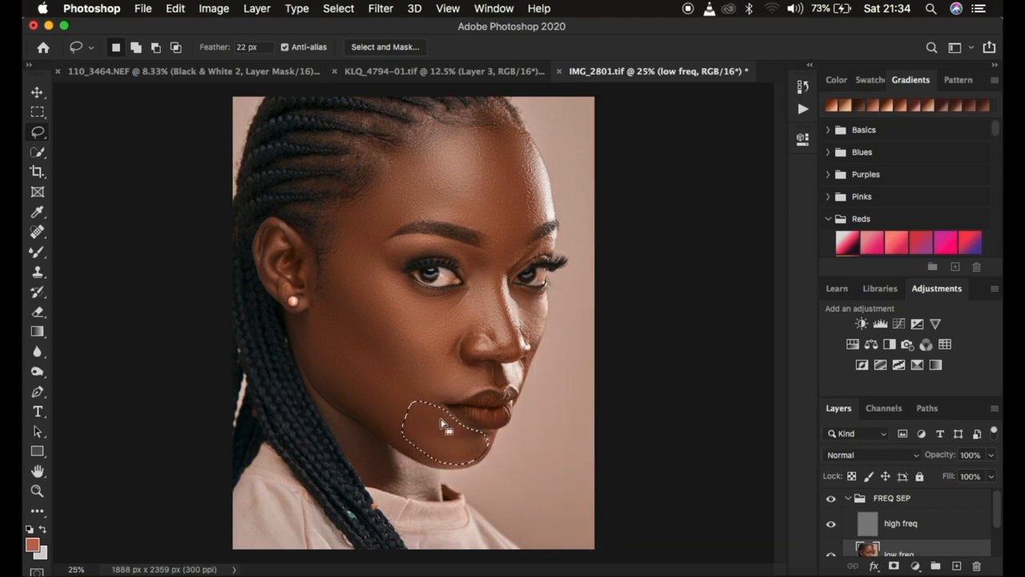
right_click(442, 424)
left_click(523, 517)
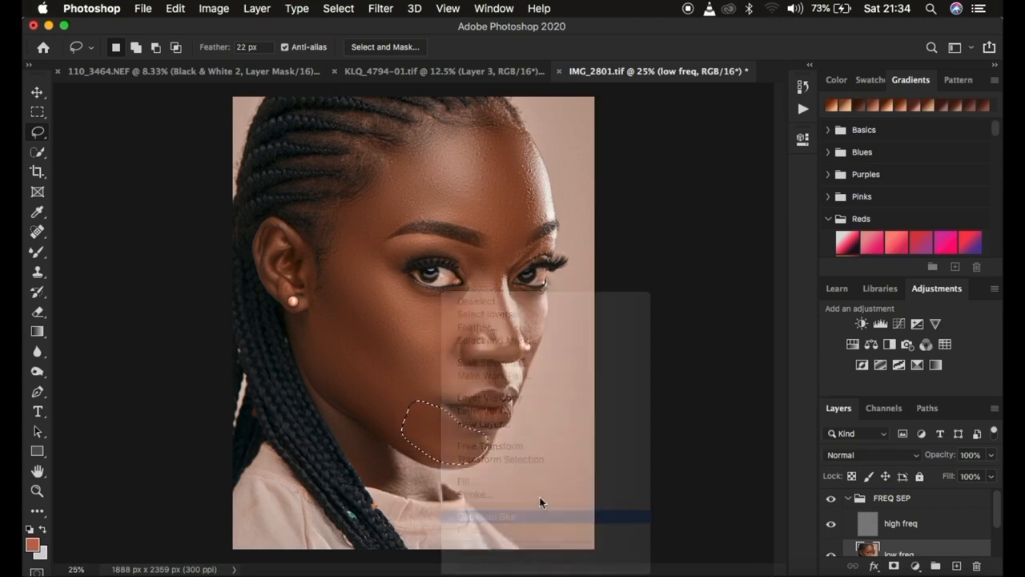
left_click(546, 492)
- Lasso the area under the near eye, reapply Gaussian Blur, fade it to 30% opacity in Normal mode, and deselect
mouse_move(426, 305)
left_mouse_down()
mouse_move(481, 297)
mouse_move(424, 293)
mouse_move(426, 303)
left_mouse_up()
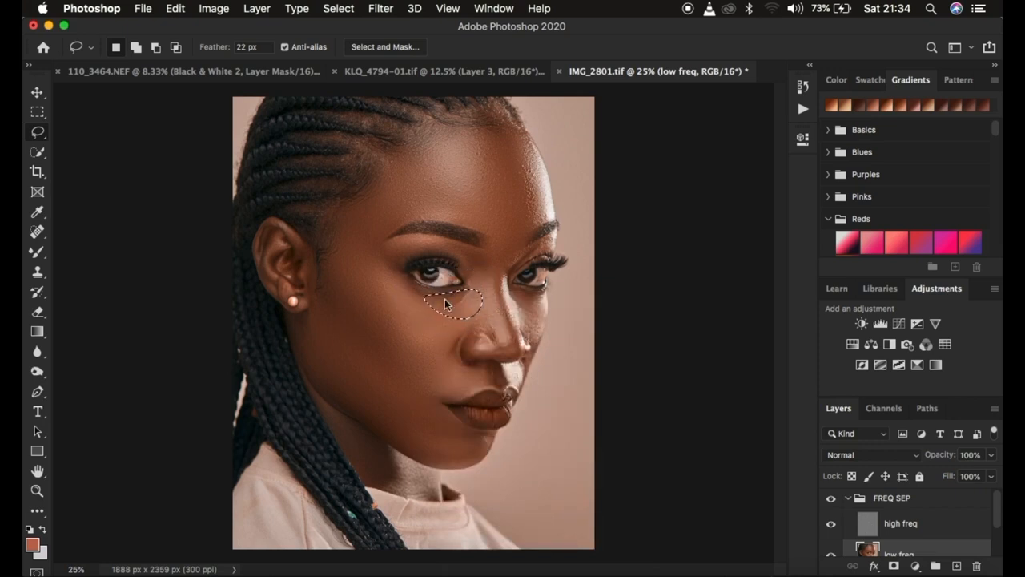
right_click(444, 298)
left_click(523, 514)
left_click(454, 313)
right_click(454, 313)
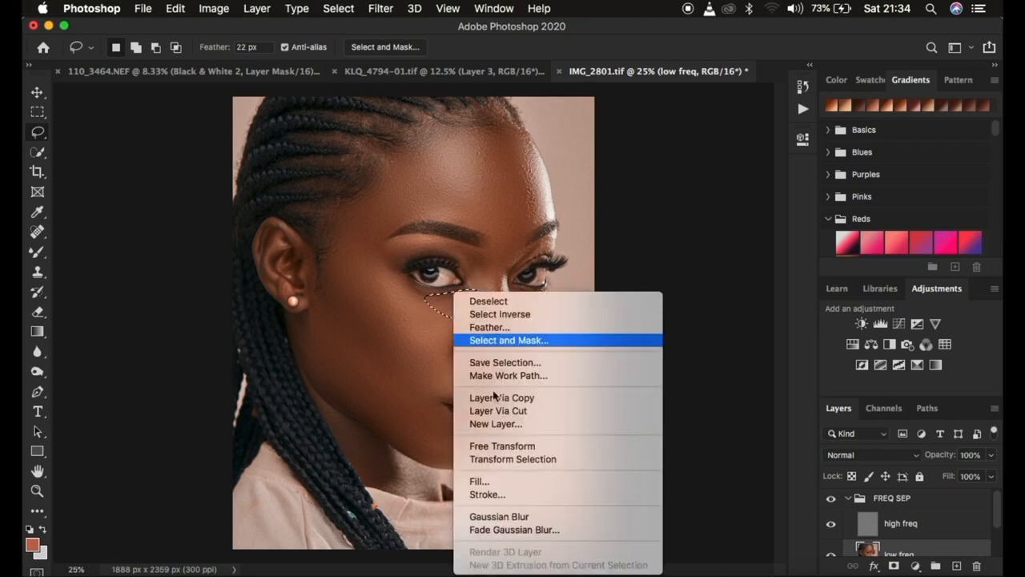
left_click(543, 529)
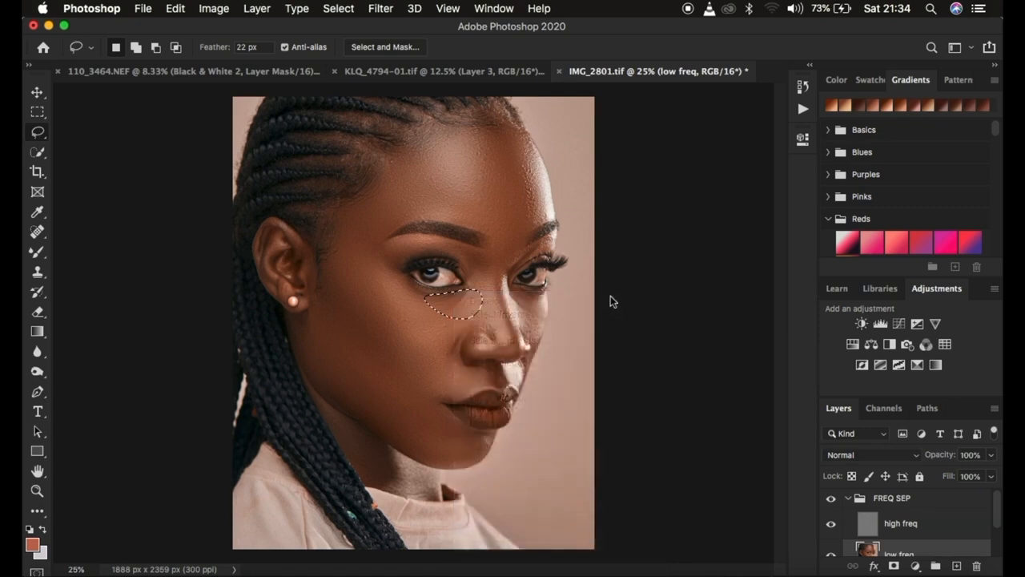
left_click_drag(714, 187, 675, 185)
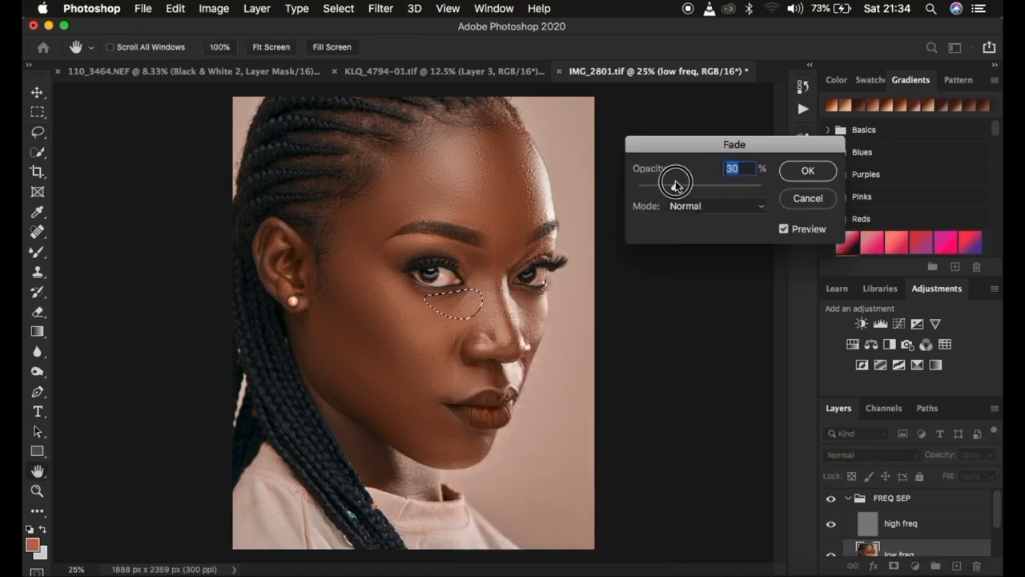
left_click(808, 171)
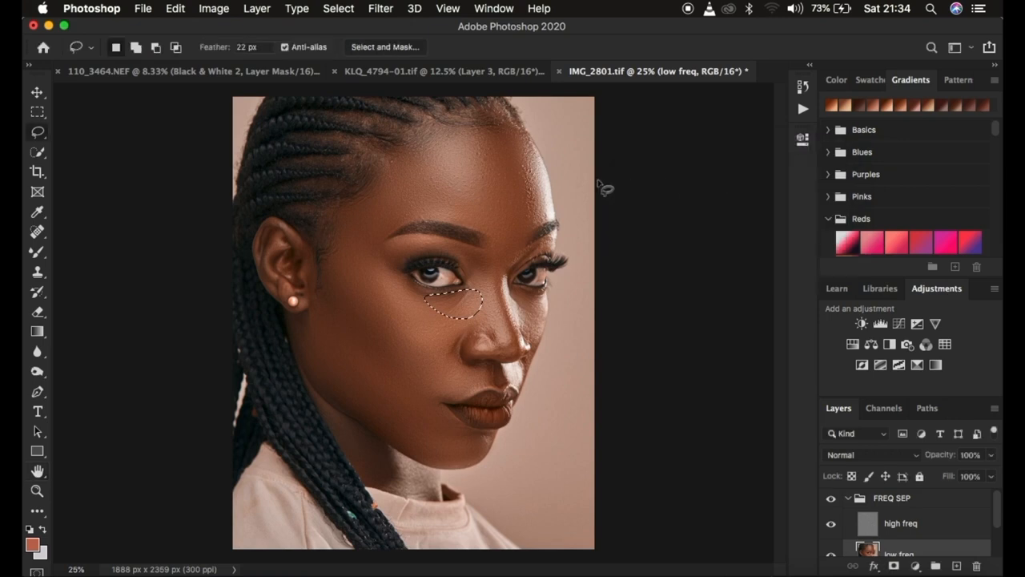
key("super+minus")
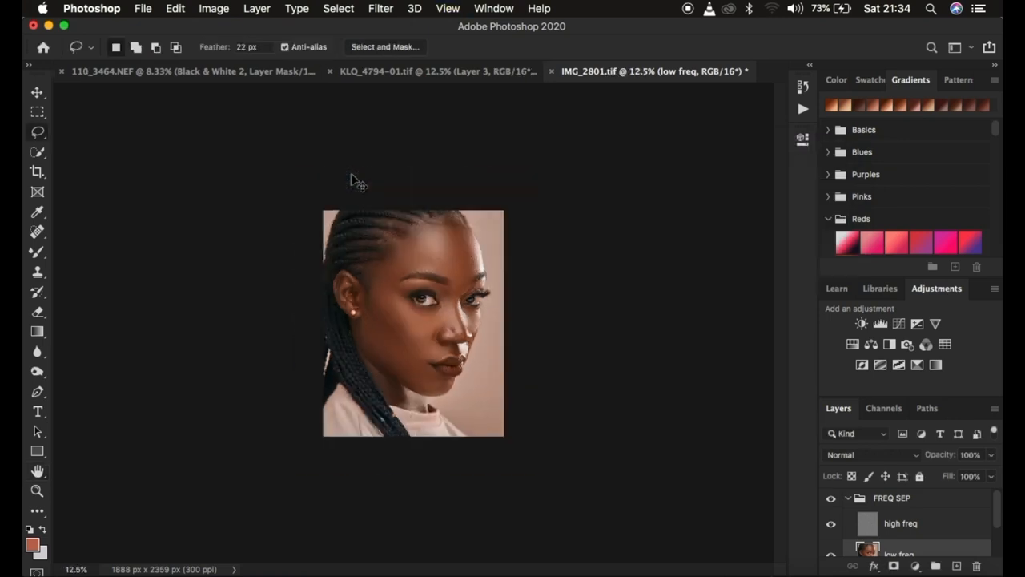
key("super+plus")
key("super+plus")
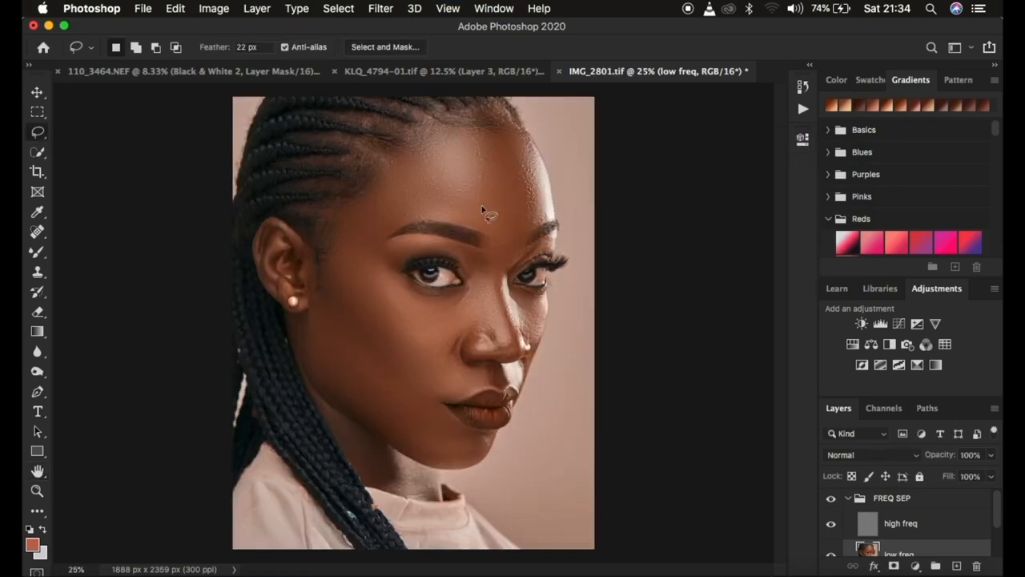
- Select the high freq layer and activate the Clone Stamp tool for texture work at 100% zoom
left_click(920, 525)
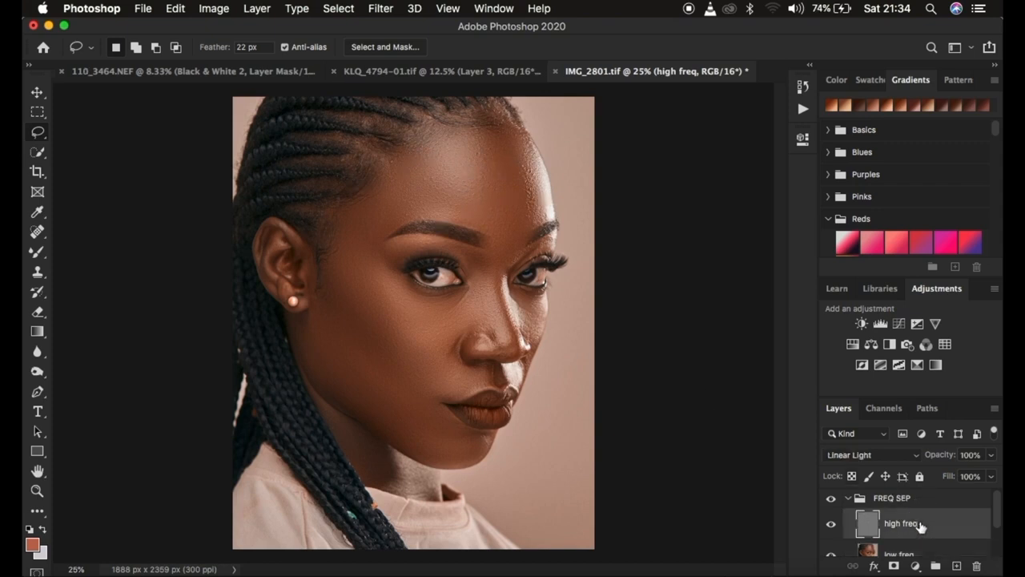
left_click(34, 278)
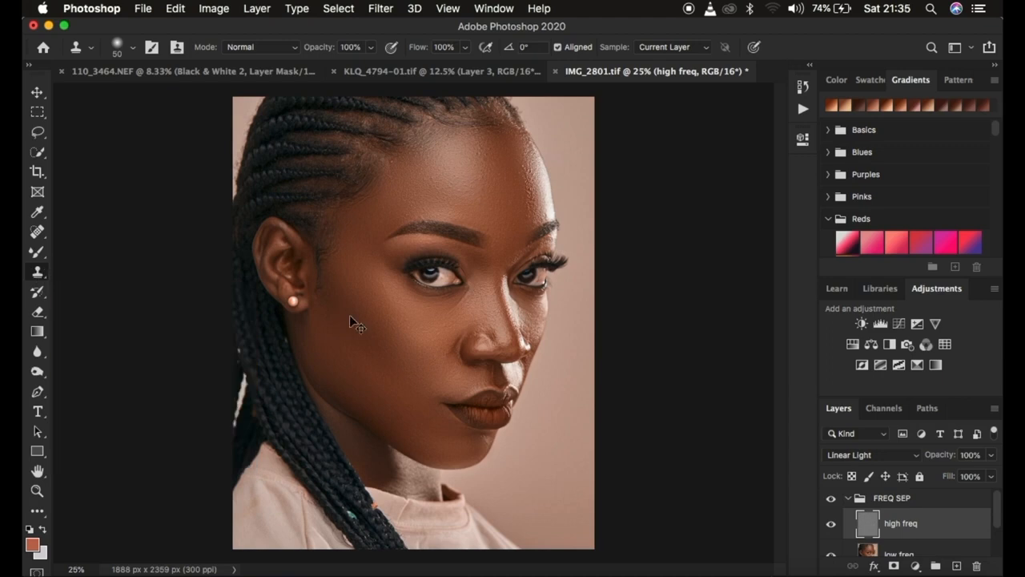
key("super+plus")
key("super+plus")
key("super+plus")
key("super+plus")
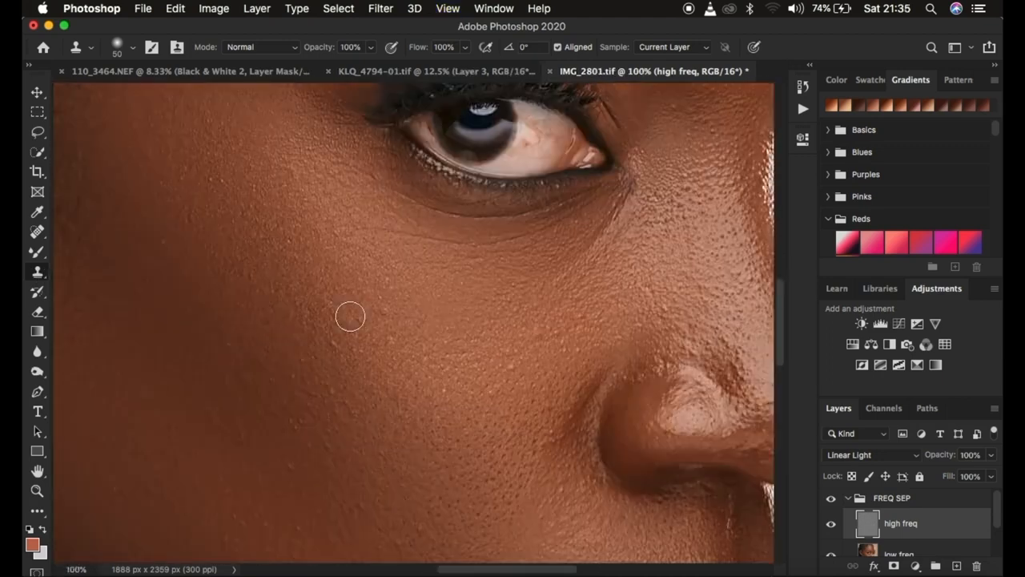
scroll(544, 262, "right", 5)
scroll(544, 262, "up", 2)
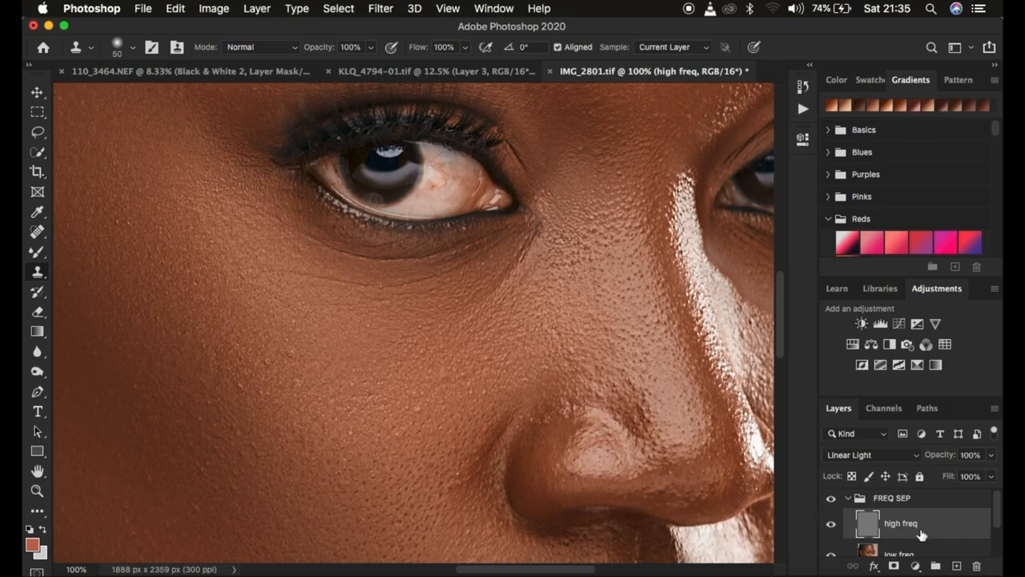
- Reduce the Clone Stamp brush to 25 px and keep its sampling on Current Layer
key("bracketleft")
key("bracketleft")
key("bracketleft")
key("bracketleft")
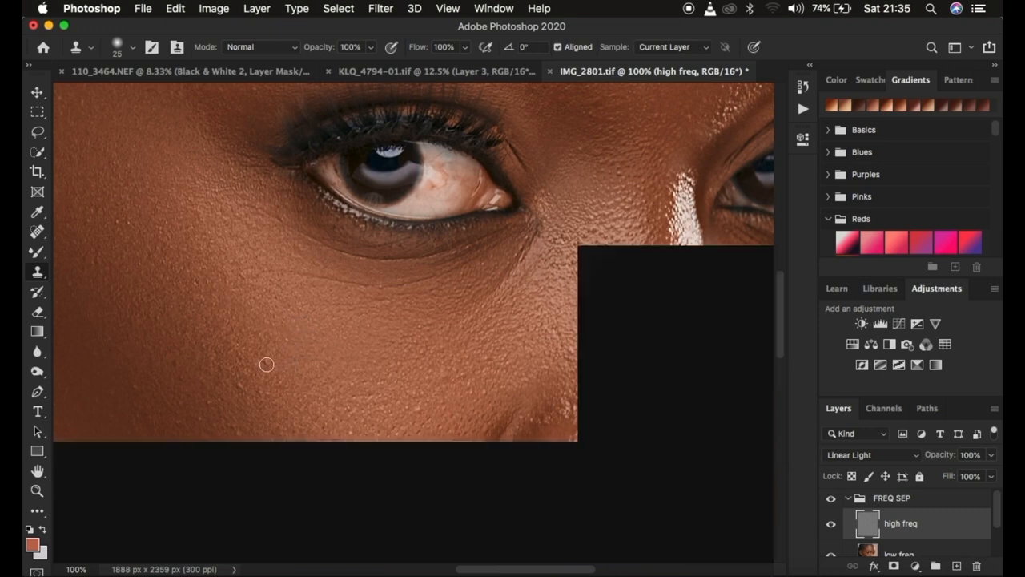
left_click(677, 47)
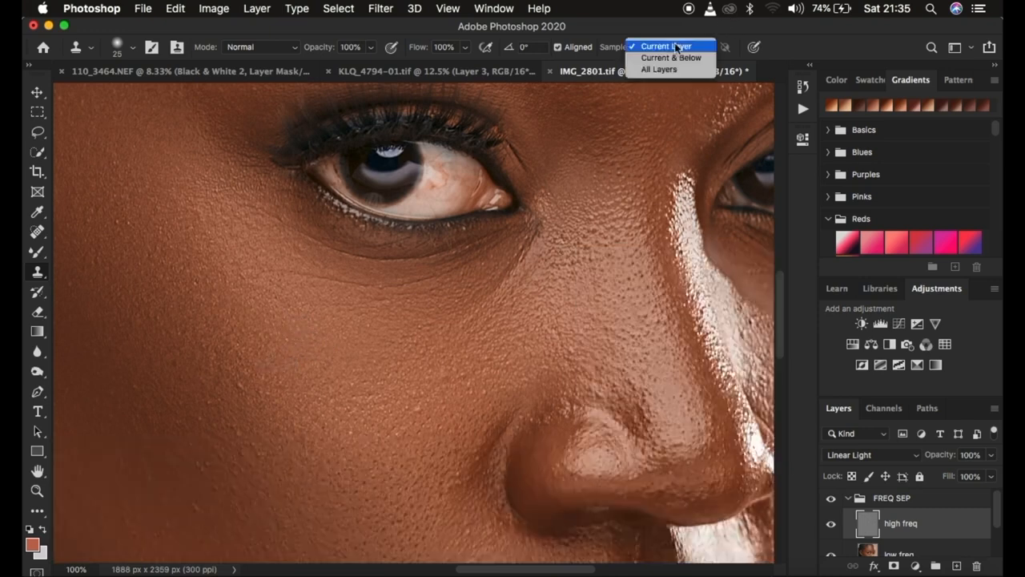
left_click(677, 46)
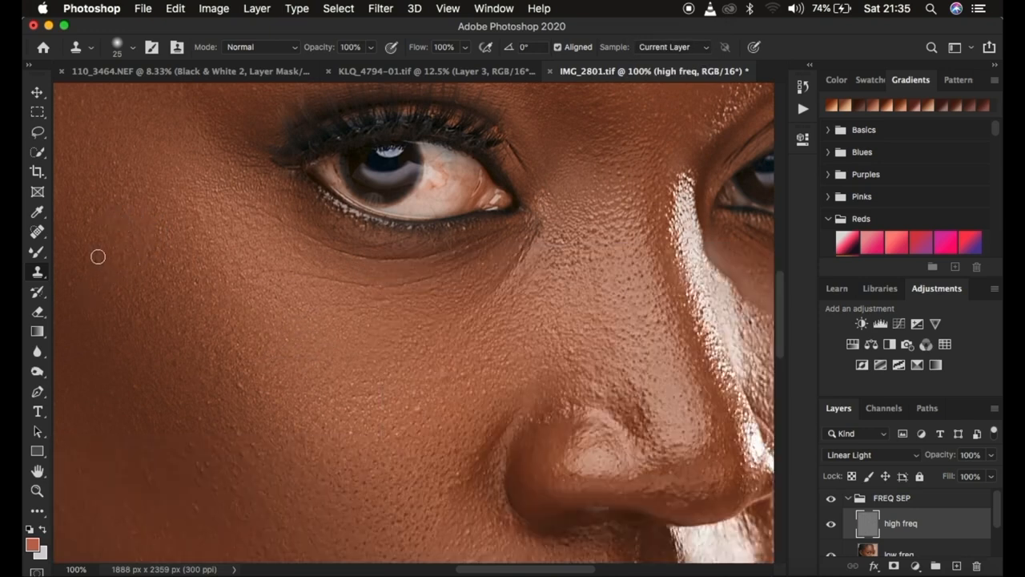
- Clone nearby clean skin texture over two spots on the near cheek of the high freq layer
left_click(111, 295, "alt")
left_click(125, 301)
key("super+minus")
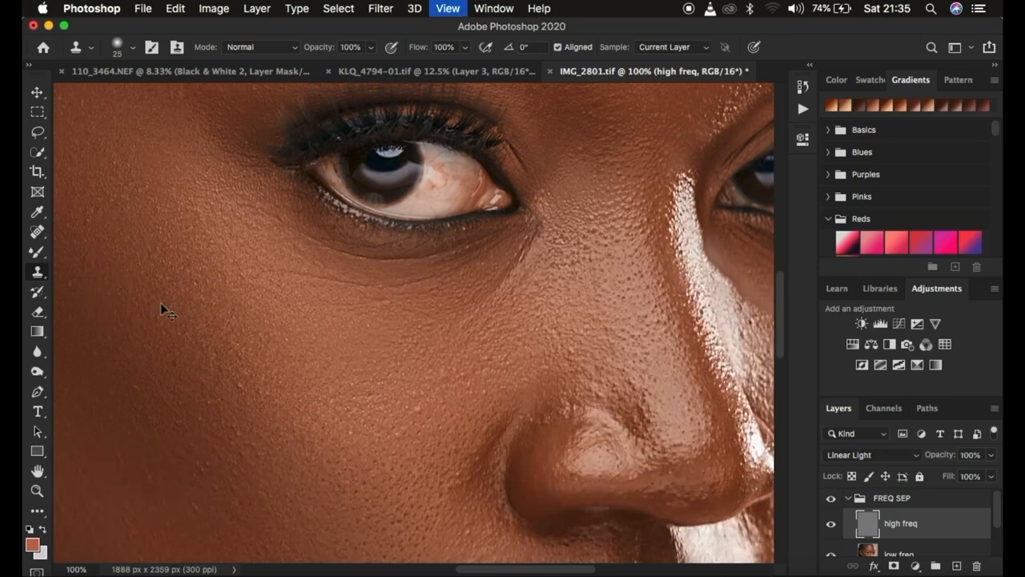
key("super+minus")
key("super+minus")
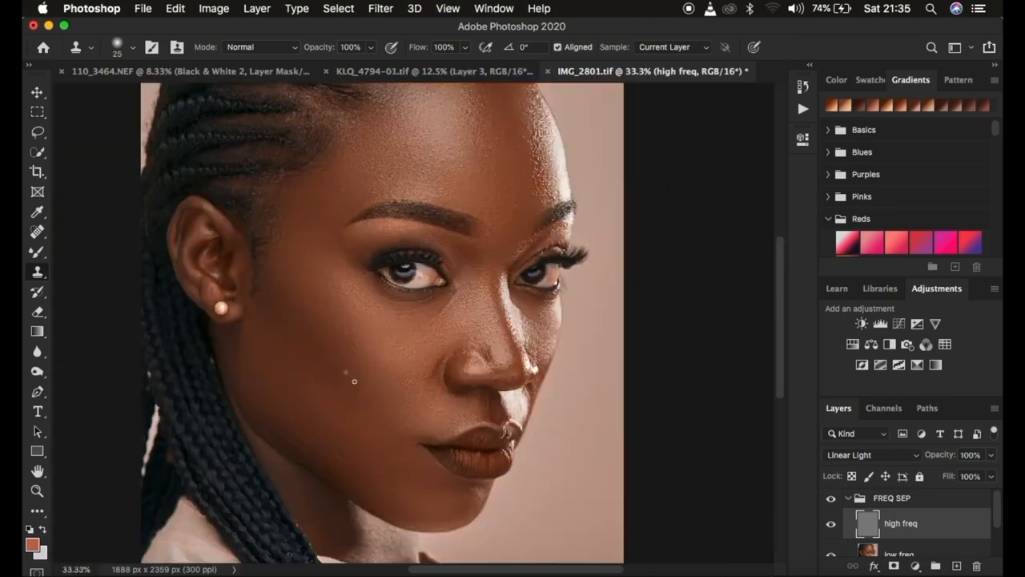
key("super+plus")
key("super+plus")
key("super+plus")
key("super+plus")
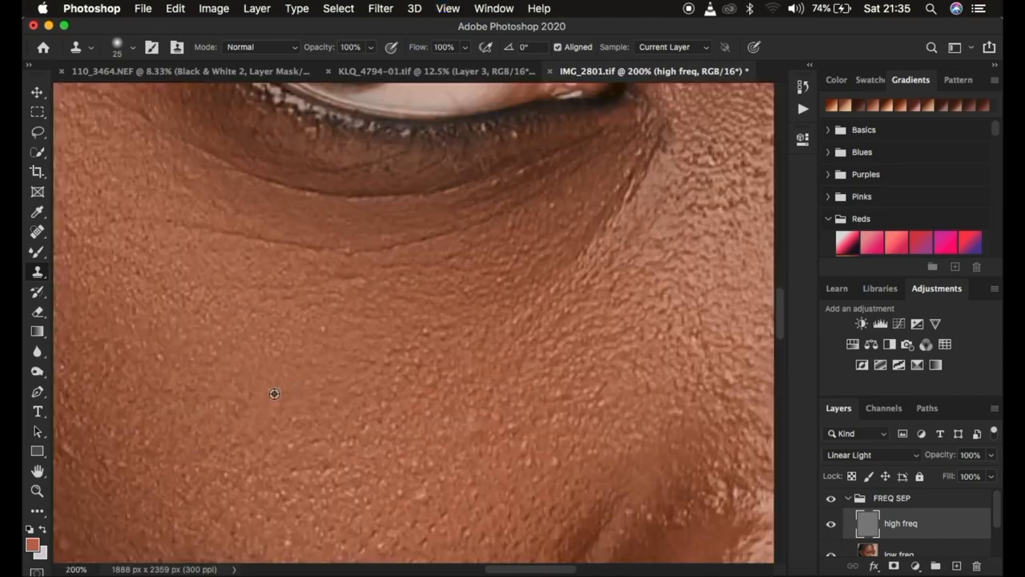
scroll(273, 393, "down", 5)
left_click(225, 407, "alt")
left_click(225, 448)
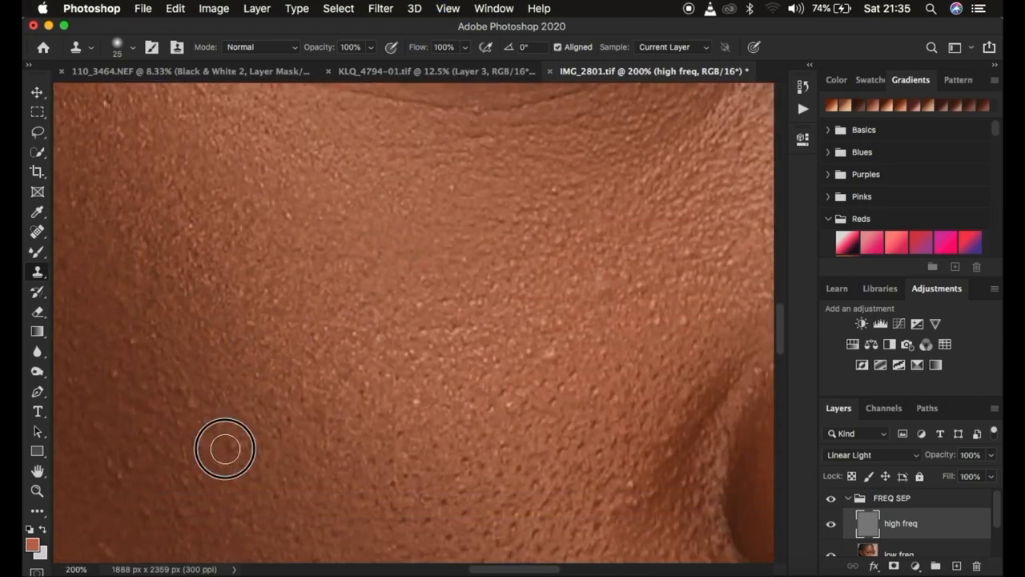
- Clone clean skin texture over a spot on the forehead above the near eyebrow
scroll(179, 427, "up", 8)
scroll(515, 341, "up", 10)
left_click(575, 206, "alt")
left_click(375, 170)
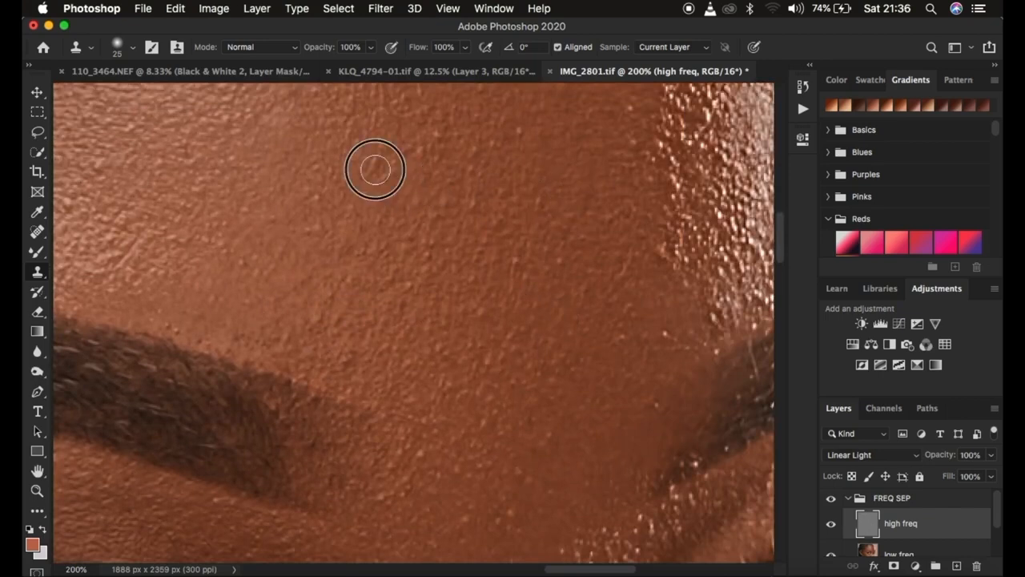
scroll(374, 170, "up", 3)
- Fit the portrait in view and toggle the FREQ SEP group's visibility to compare the retouch with the original
key("super+0")
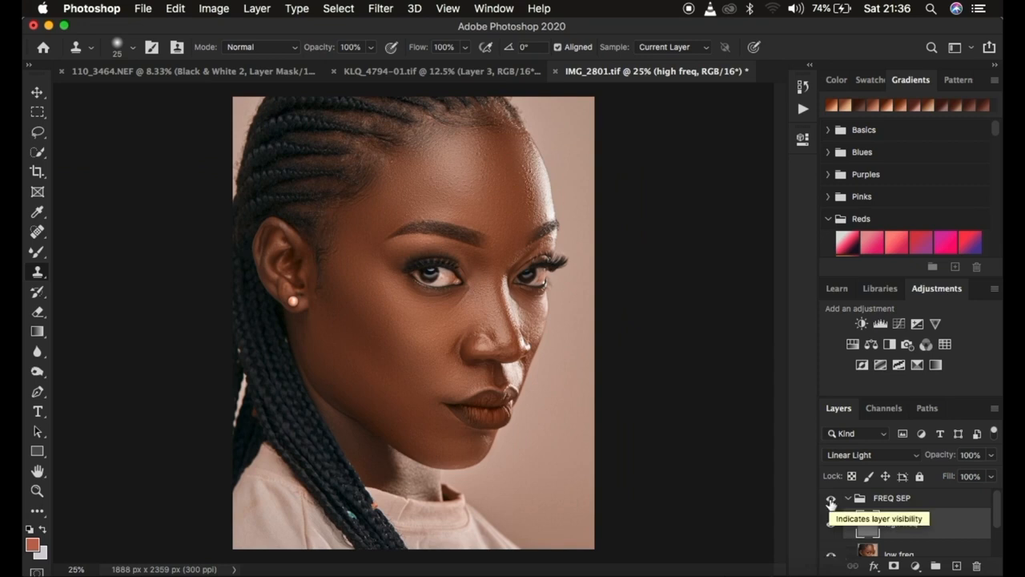
left_click(831, 500)
left_click(831, 500)
left_click(831, 499)
left_click(831, 500)
left_click(831, 500)
left_click(831, 500)
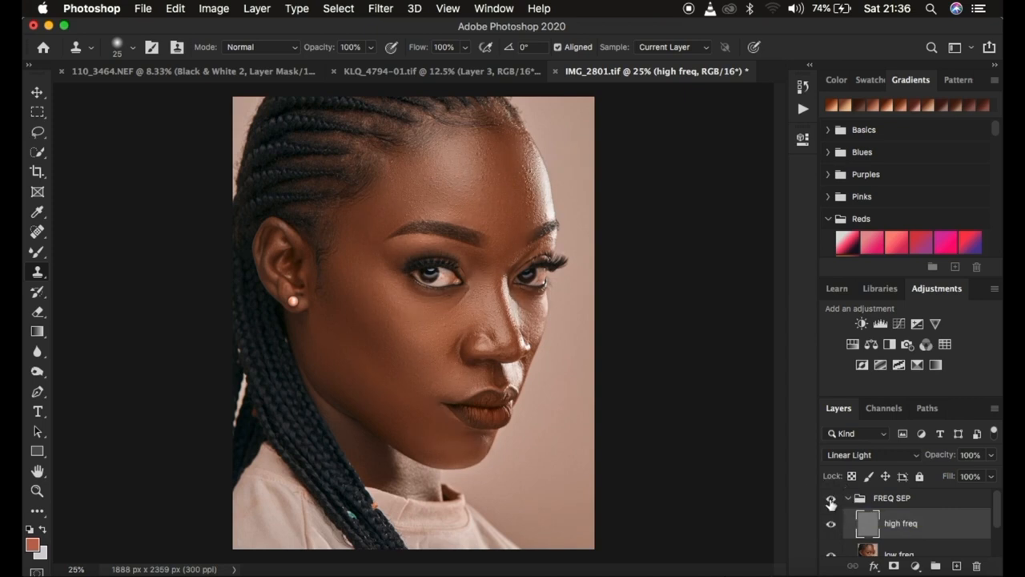